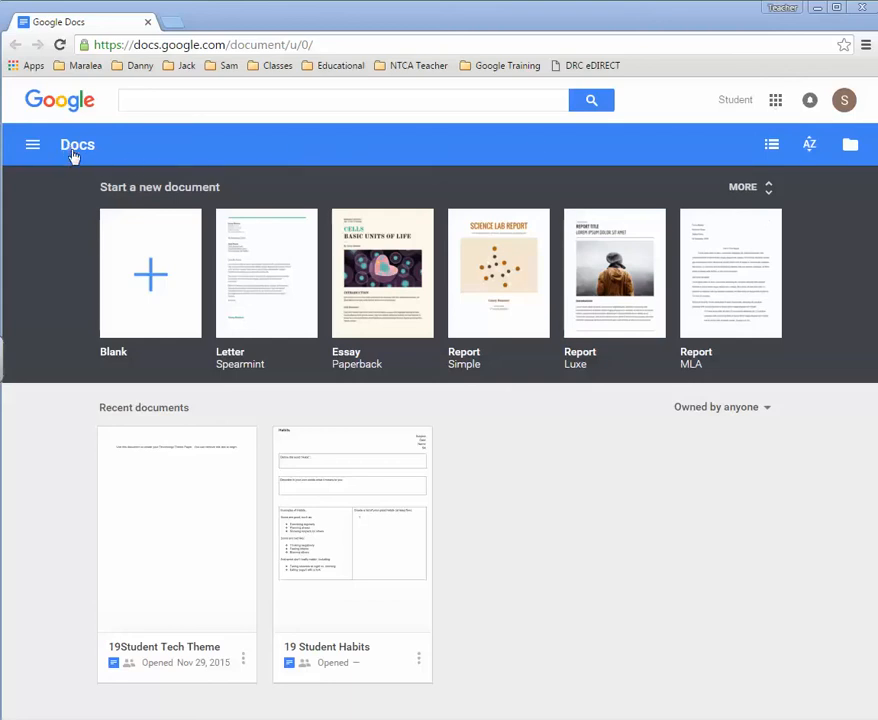
Switch to Google Sheets and open the "99 - Student - Budget SHEET" spreadsheet
left_click(777, 101)
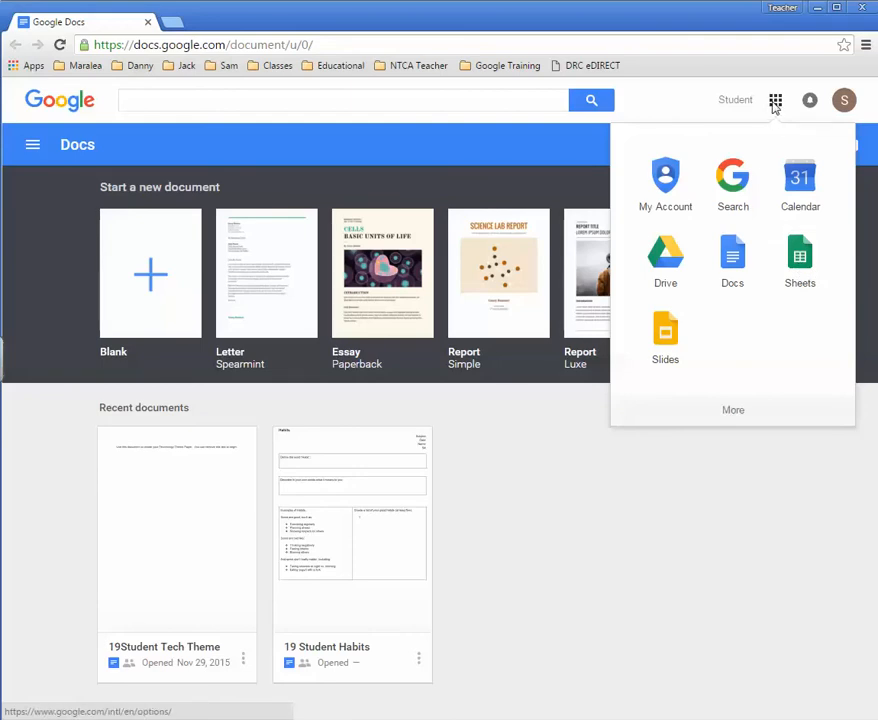
left_click(799, 262)
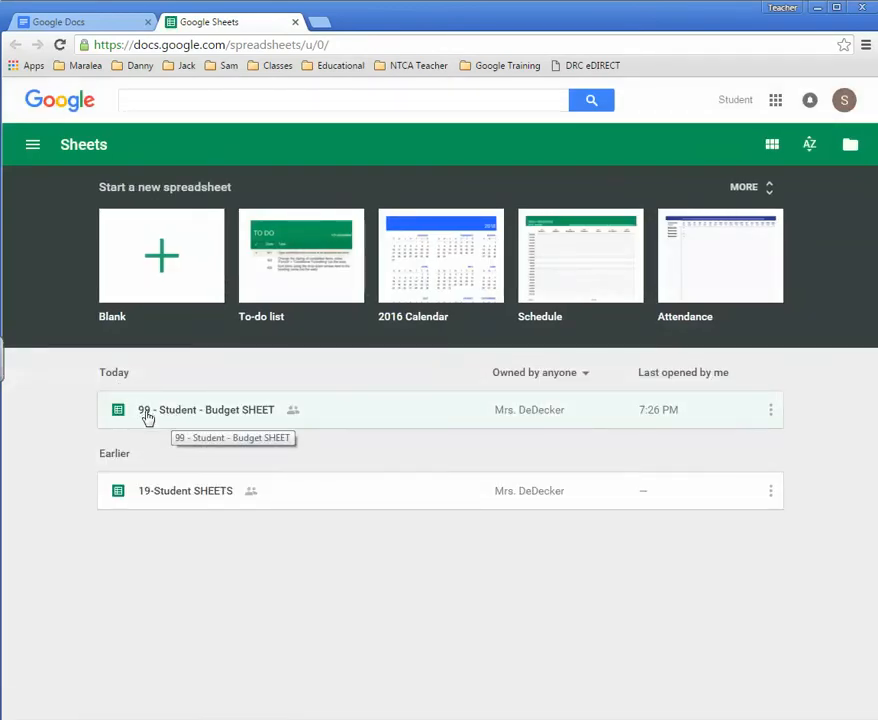
left_click(217, 419)
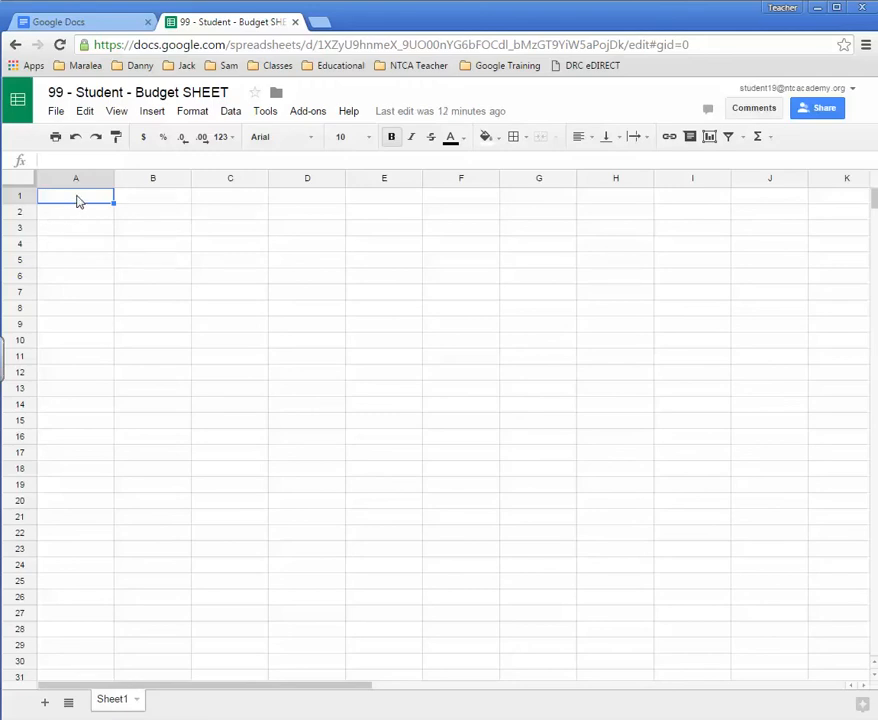
Enter the title "Budget by your first and lastname - 5th" in cell A1 in bold
double_click(78, 195)
type("Budget by")
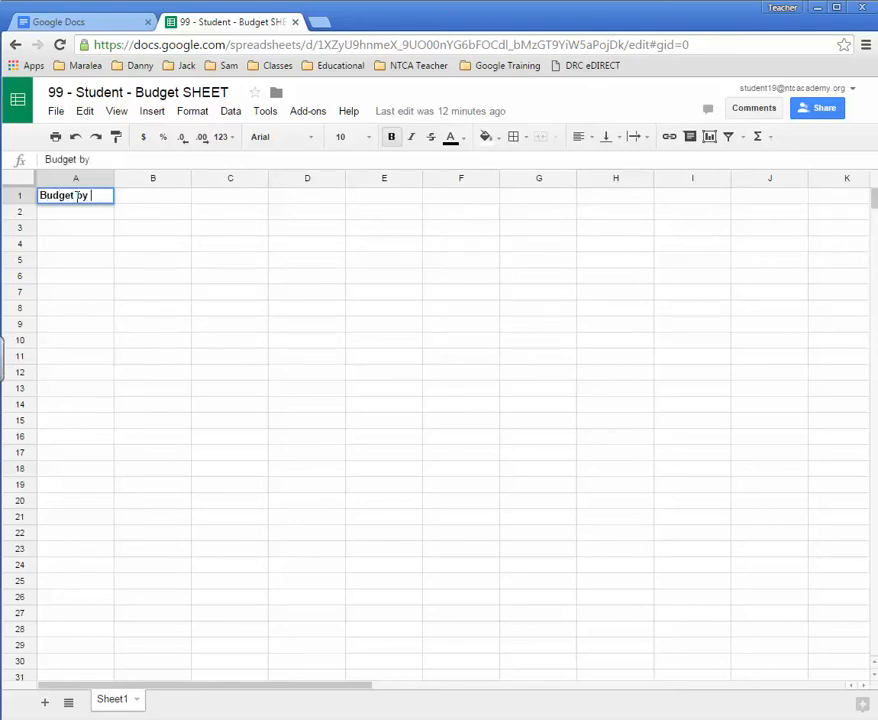
type(" your first ")
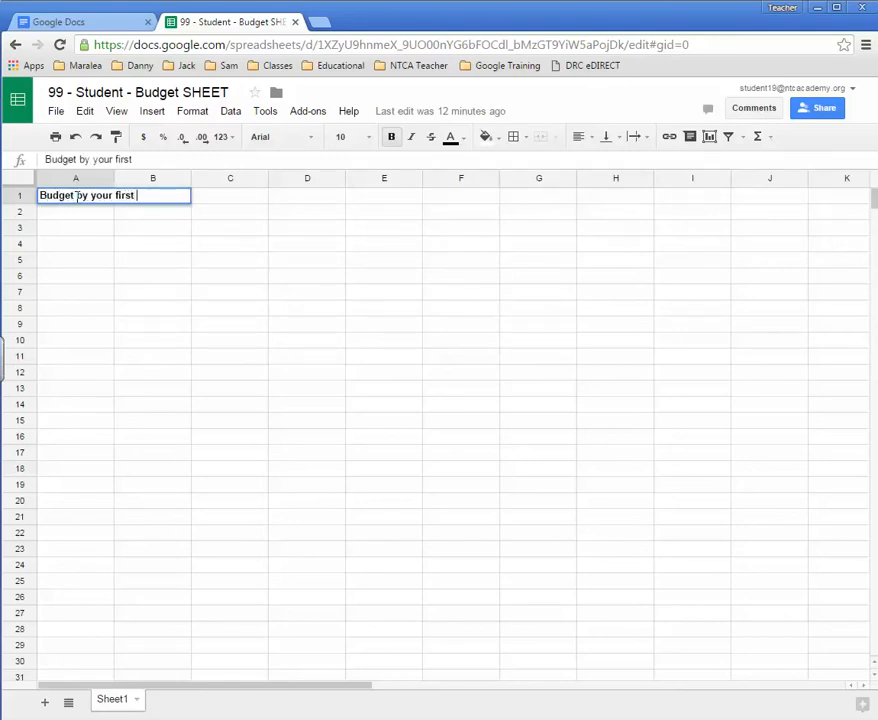
type("and lastname")
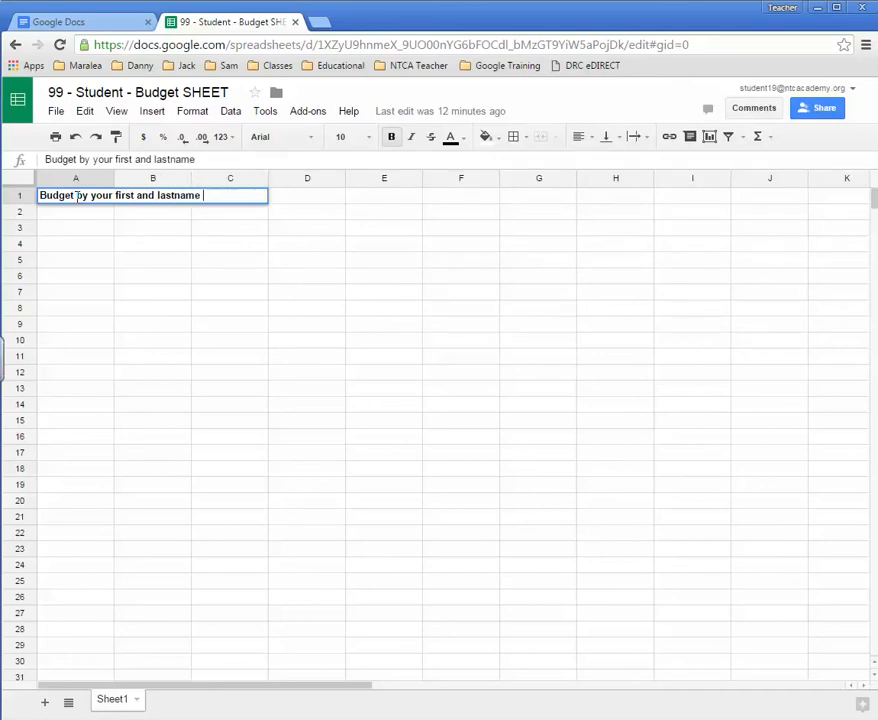
type(" - 5th")
left_click_drag(236, 196, 38, 196)
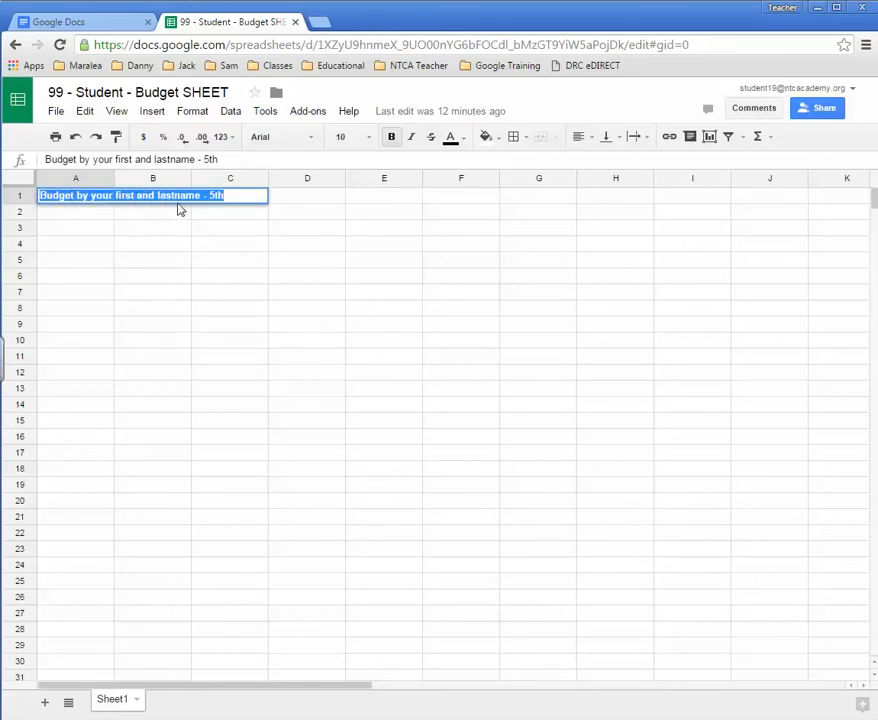
left_click(392, 139)
left_click(392, 139)
Enter the heading "Budget" in cell A2, without the rest of the autocompleted title
left_click(55, 216)
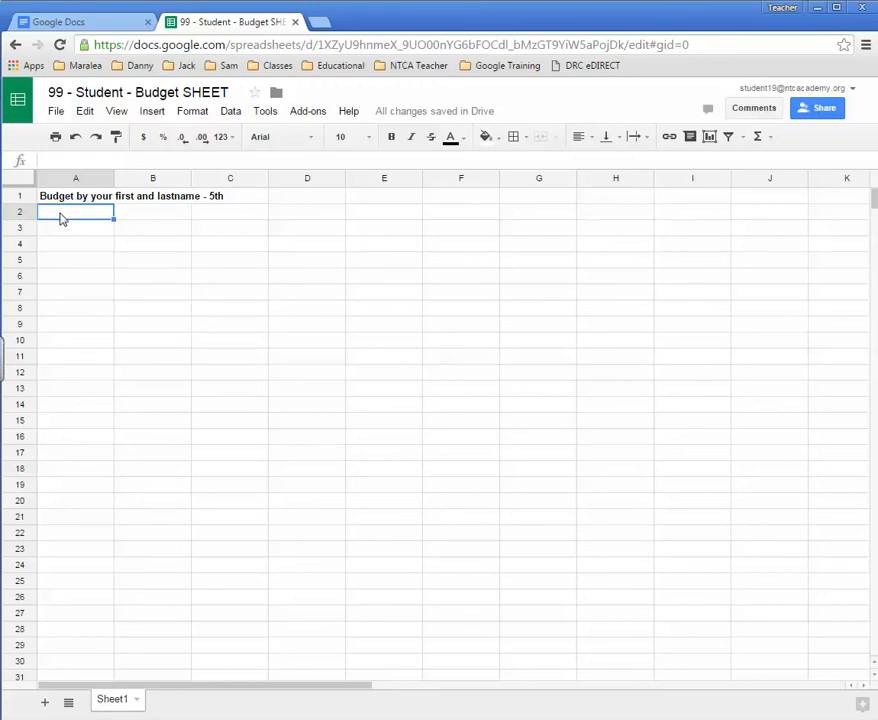
type("Budget")
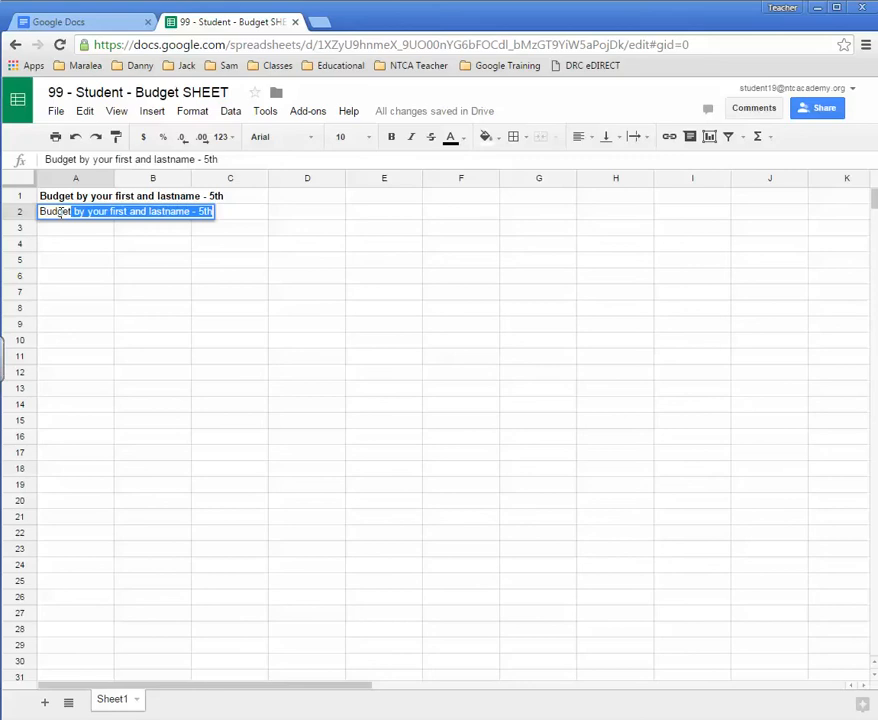
key("BackSpace")
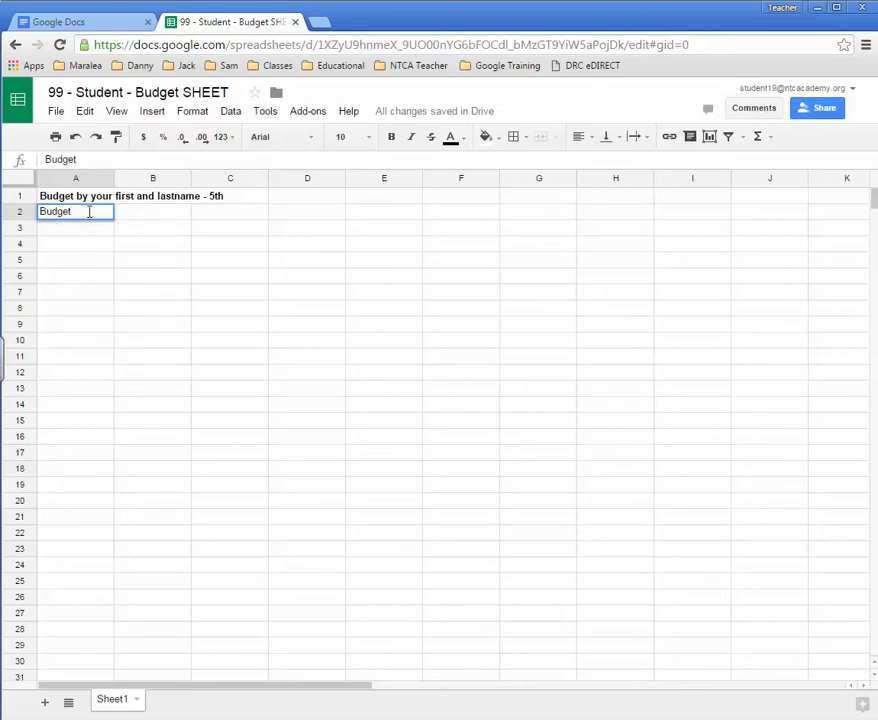
Enter January in cell B2 and autofill the month headings across row 2 through June in G2
left_click(152, 216)
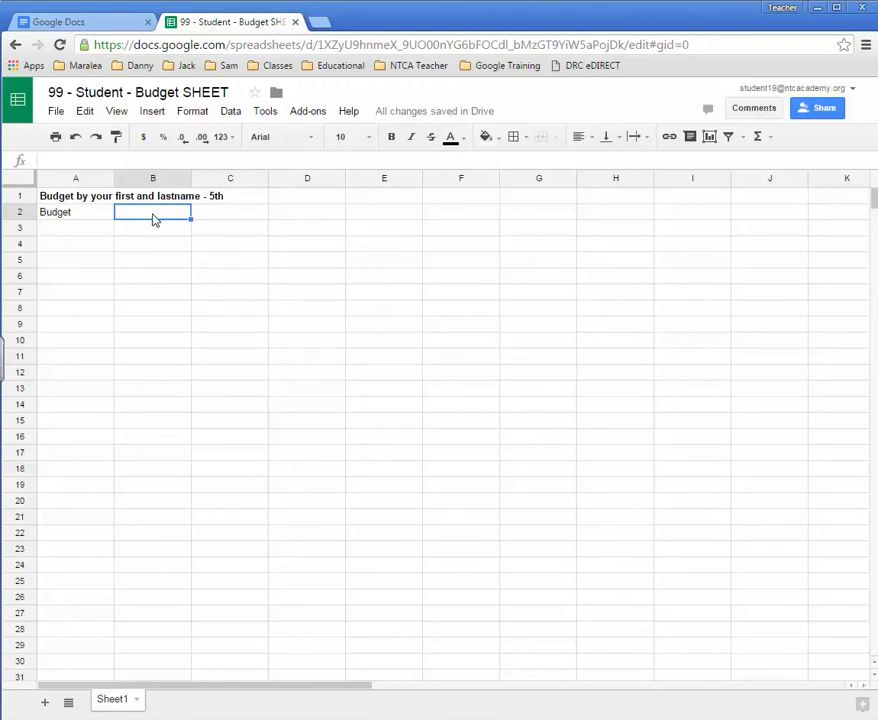
type("January")
key("Return")
left_click(168, 218)
left_click_drag(192, 217, 538, 212)
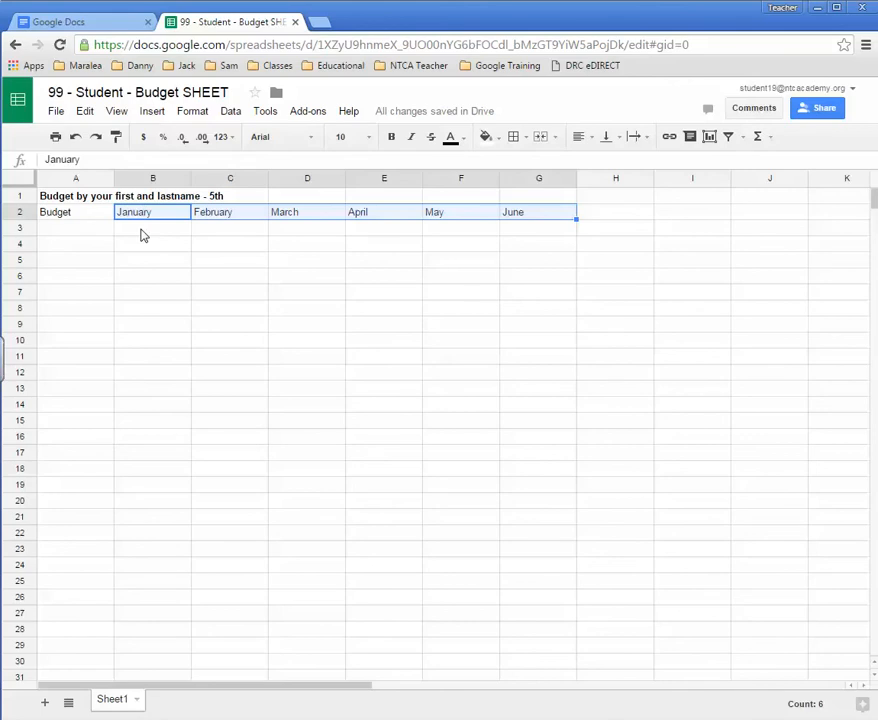
Enter the row labels Income, Food and Telephone in cells A4 to A6
left_click(60, 250)
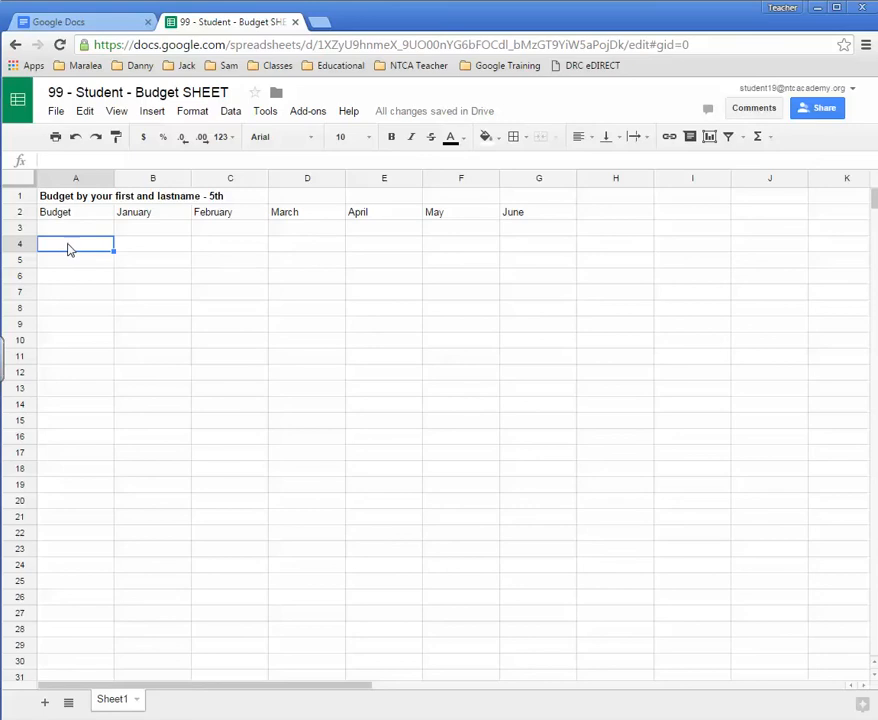
type("Income")
key("Return")
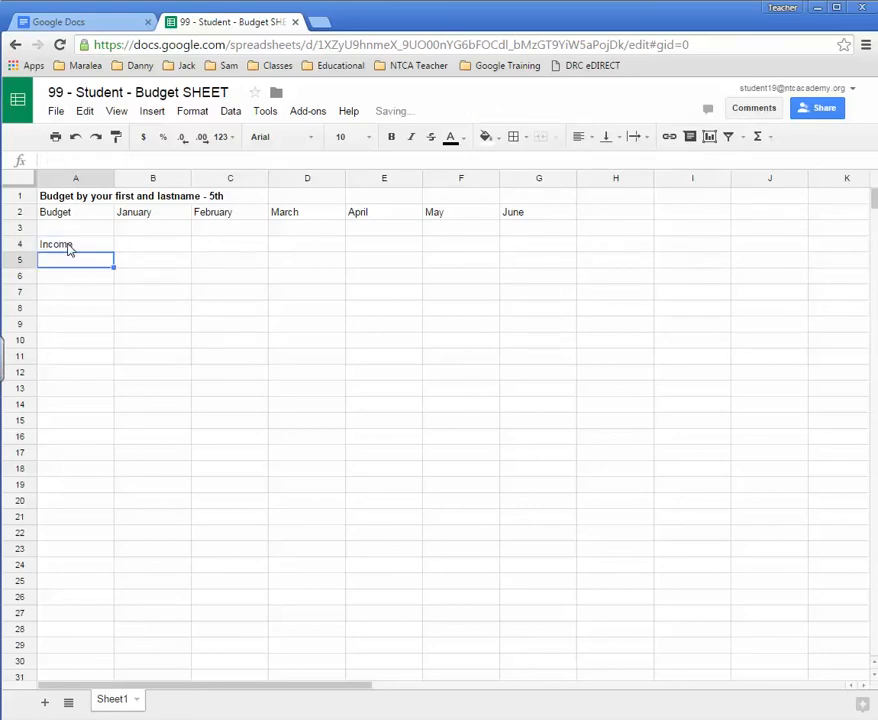
type("Food")
key("Return")
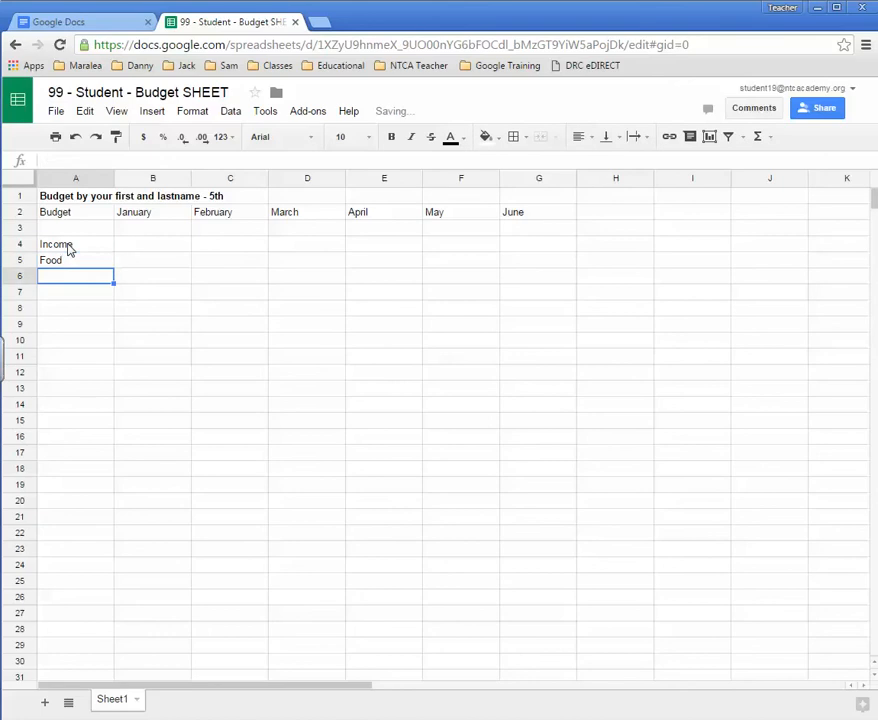
type("T")
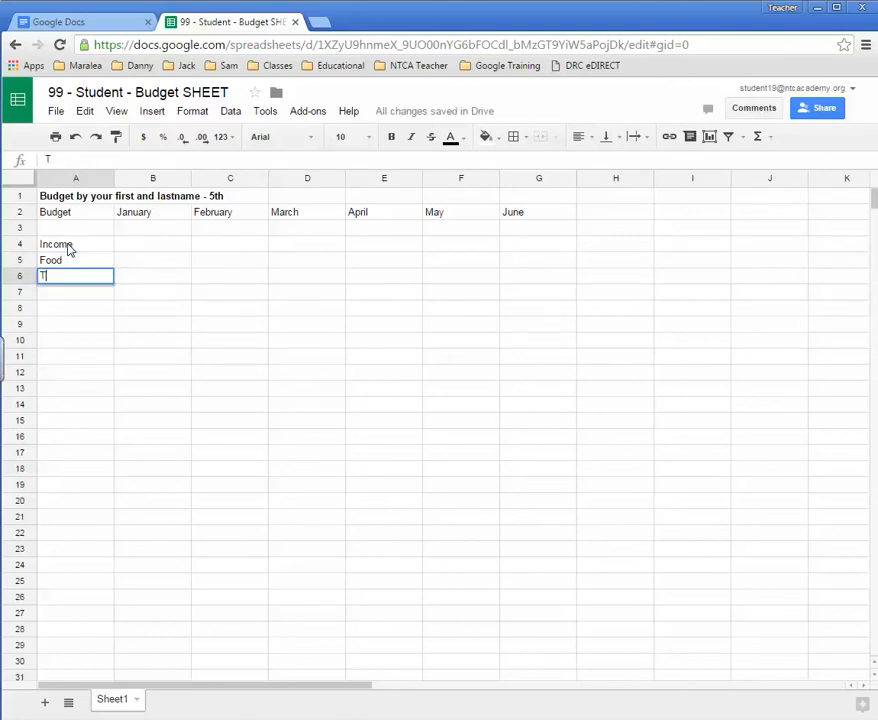
type("elephone")
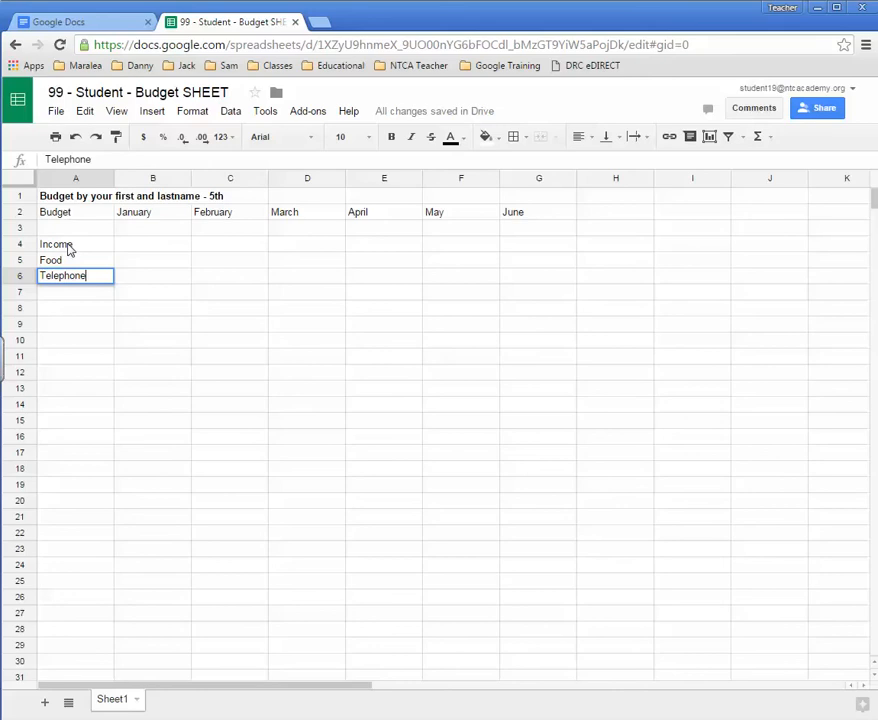
key("Return")
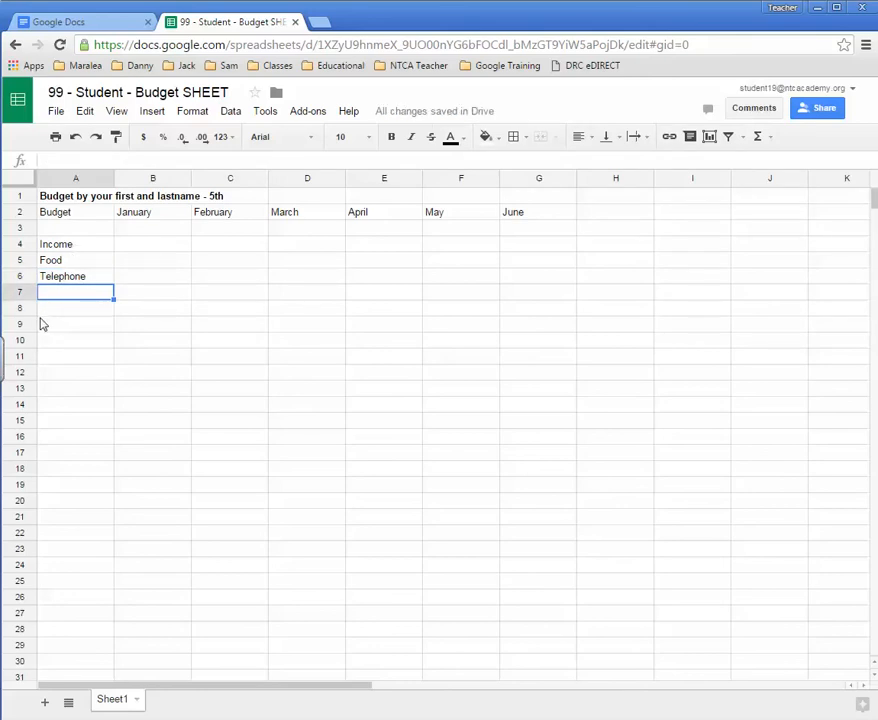
Enter the row labels 10% tithe, Savings, Total Expenses and Balance in cells A14 to A17
left_click(66, 408)
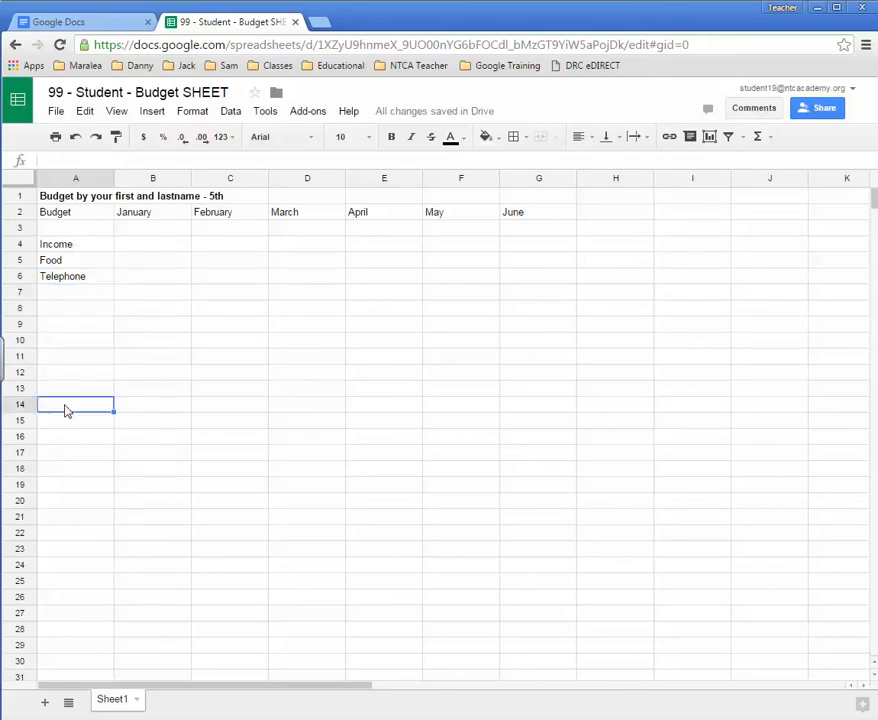
type("10% tithe")
key("Return")
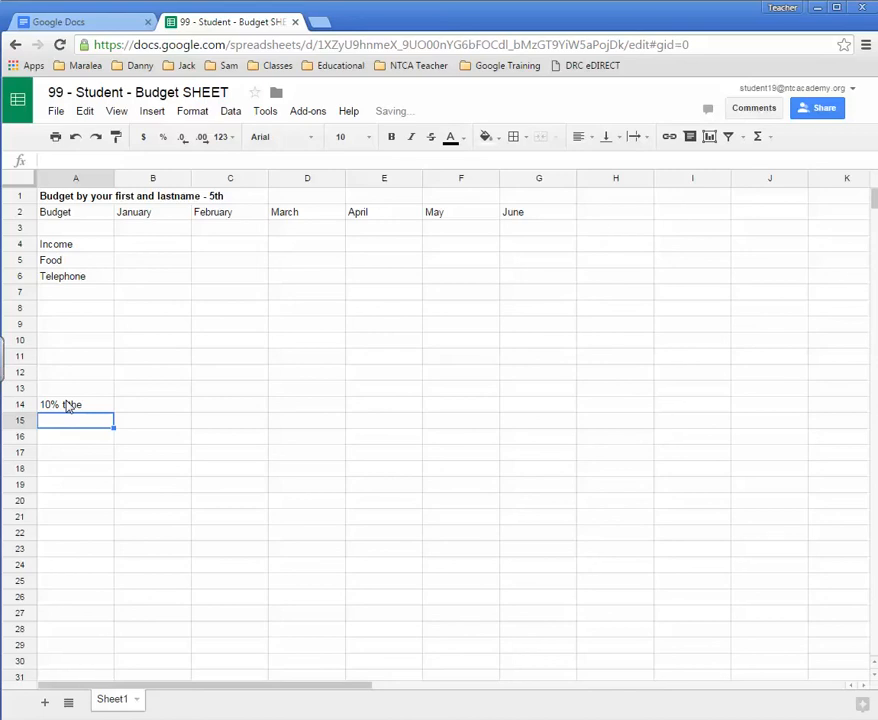
type("Sav")
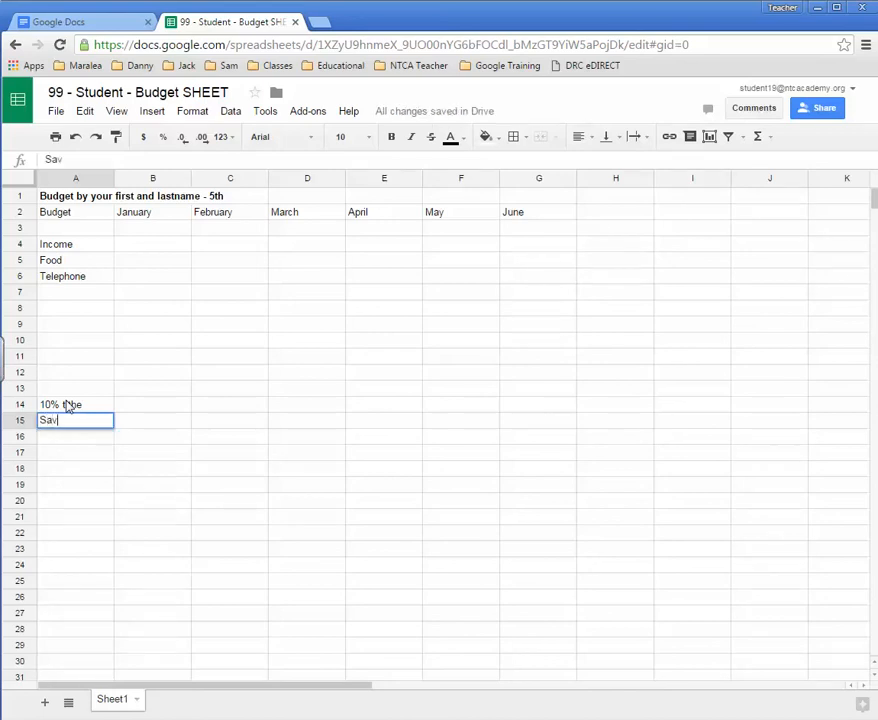
type("ings")
key("Return")
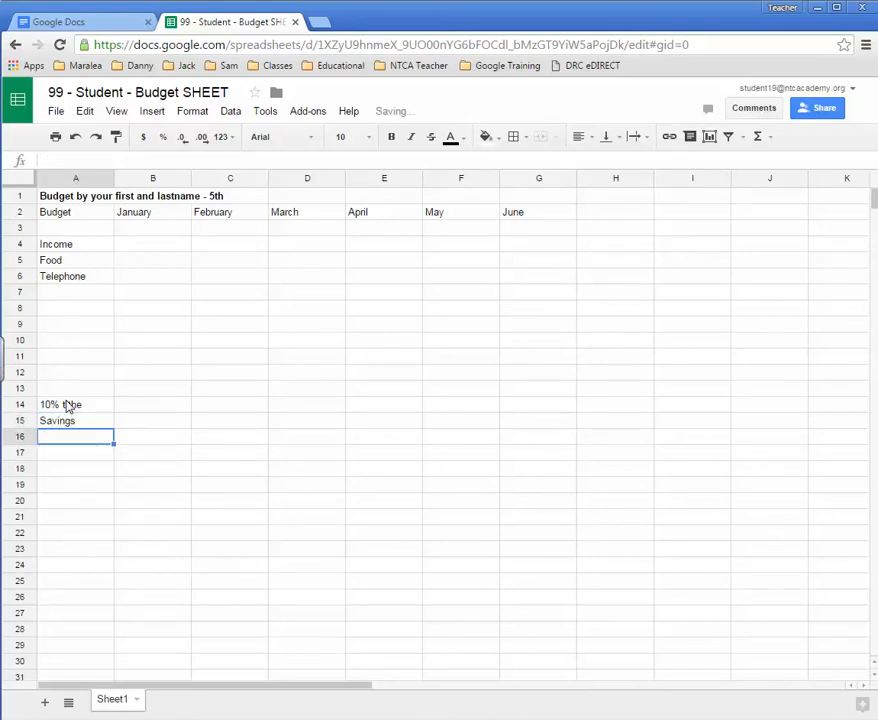
type("Total")
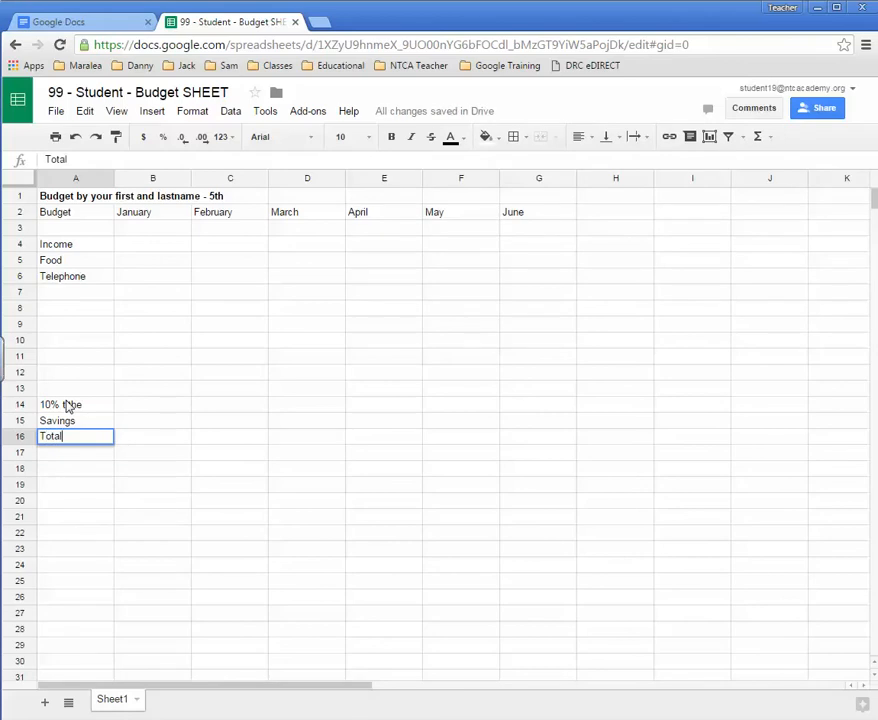
type("Expenses")
key("Return")
type("Balance")
Enter the January amounts in column B: 2,500 for Income, 200 for Food and 40 for Telephone
left_click(152, 244)
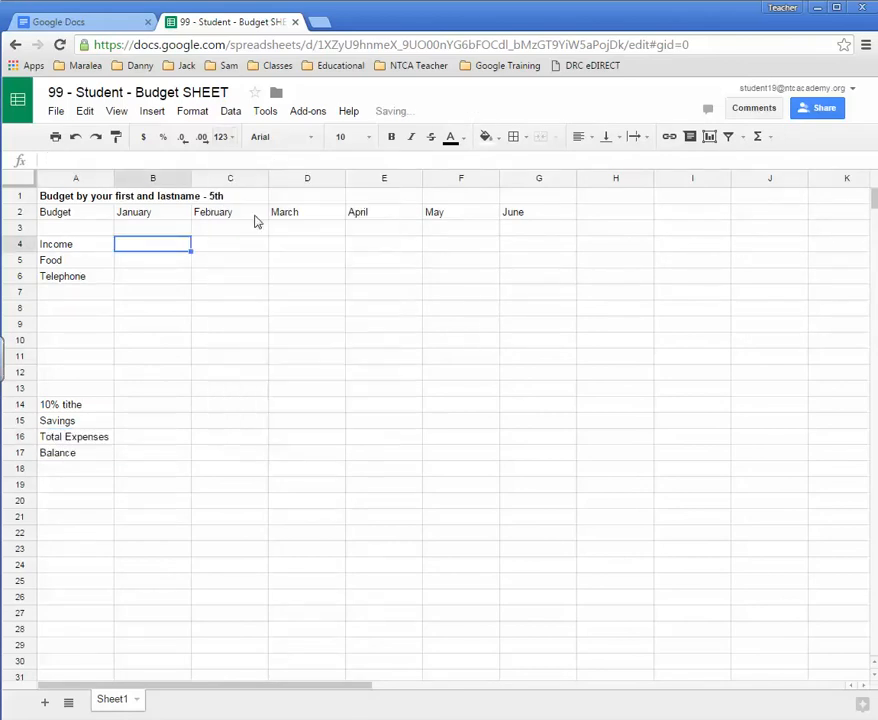
double_click(160, 246)
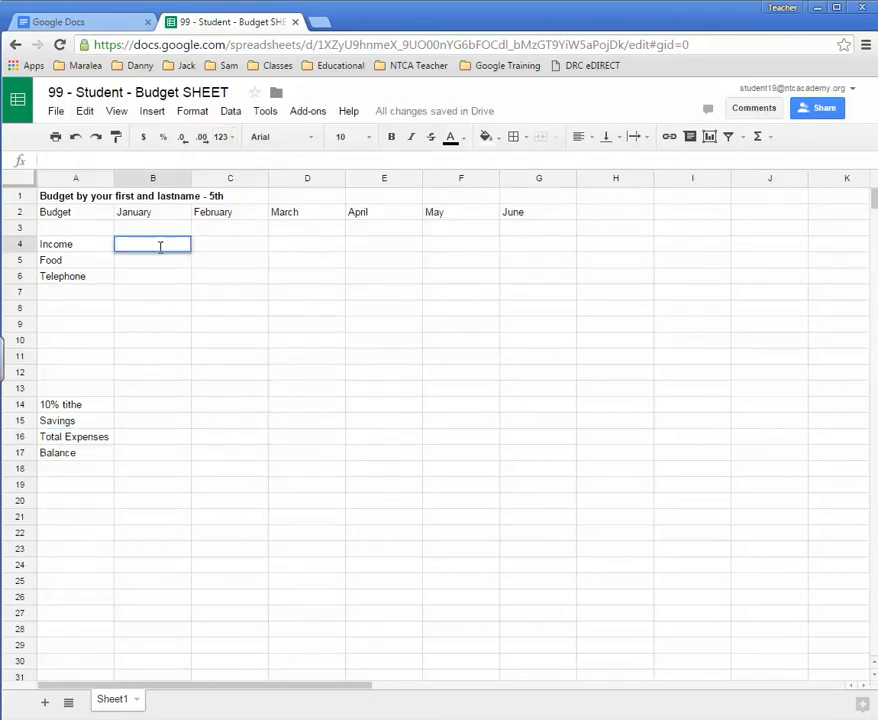
type("2,500")
key("Return")
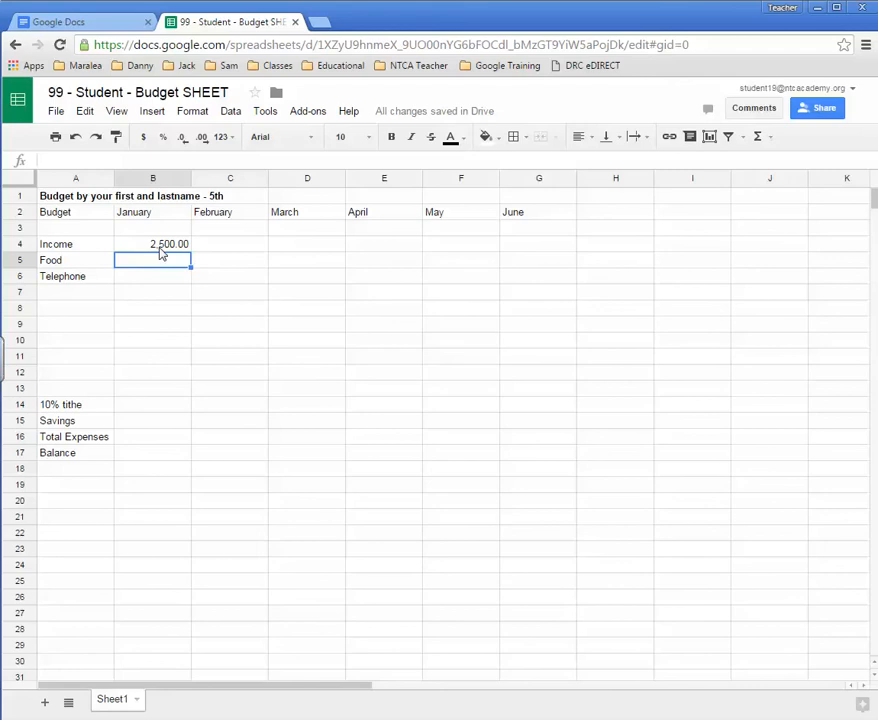
type("00")
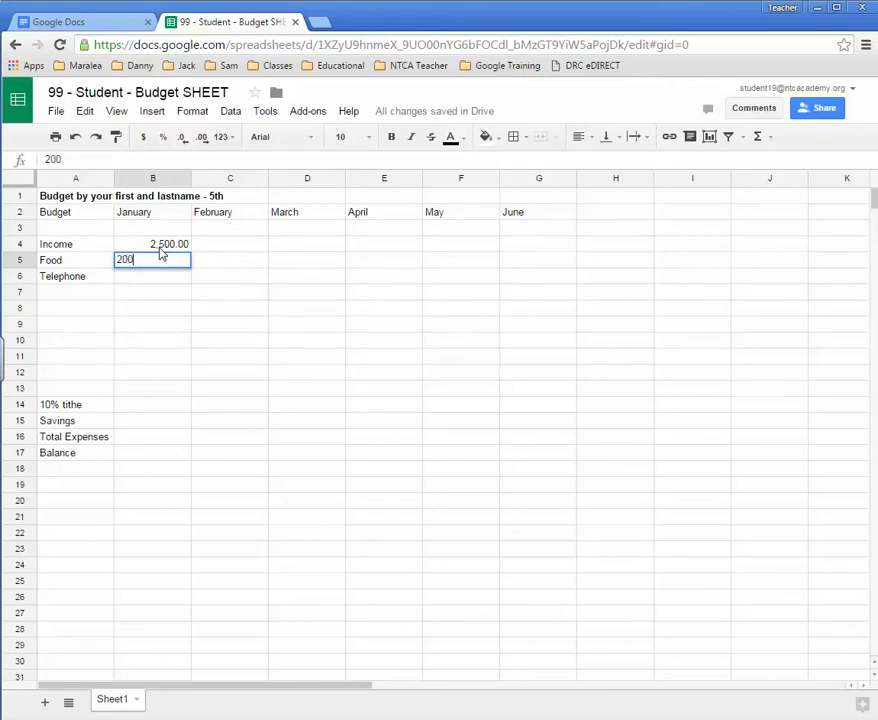
key("Return")
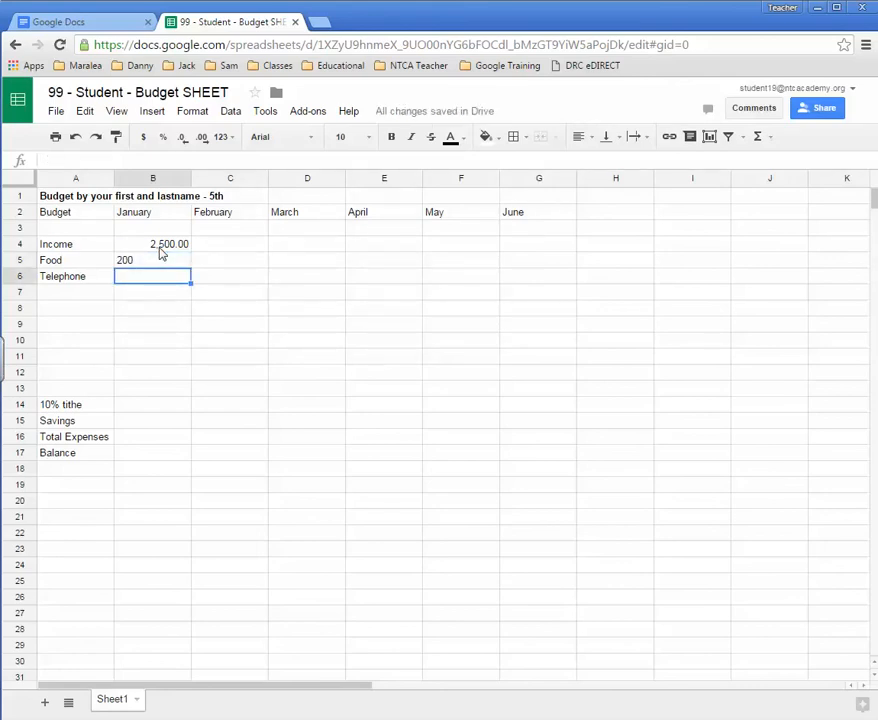
type("40")
key("Return")
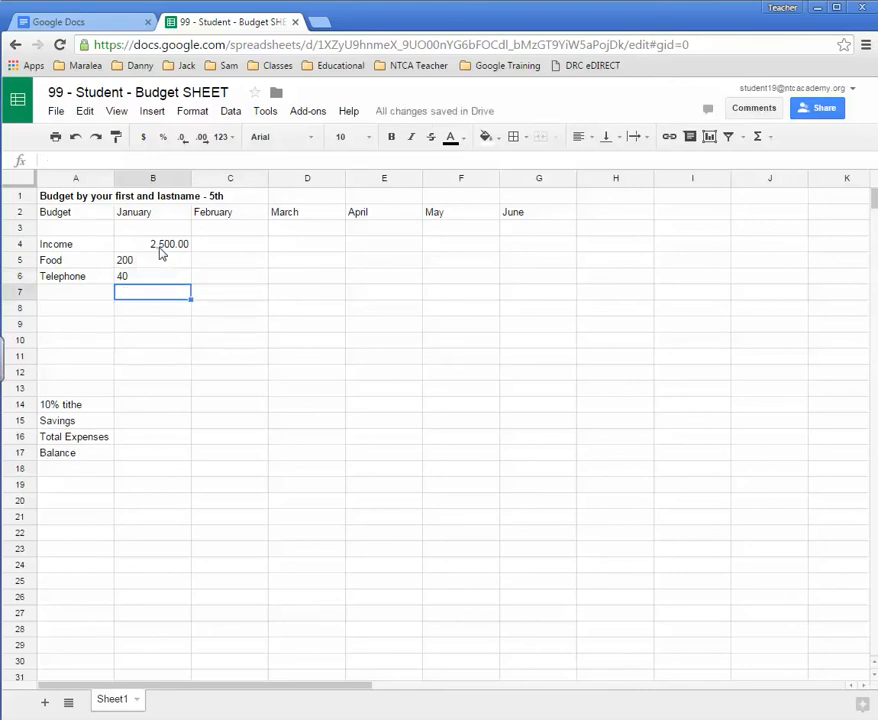
Calculate January's 10% tithe in cell B14 with the formula =B4*.10, then select the cell to check its formula
left_click(147, 405)
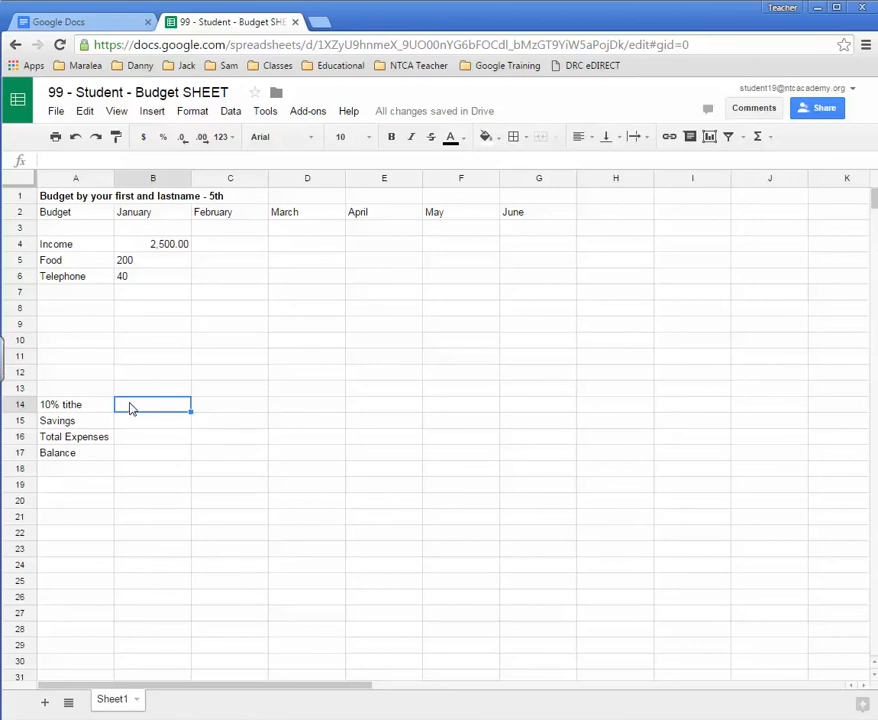
left_click(50, 160)
type("=")
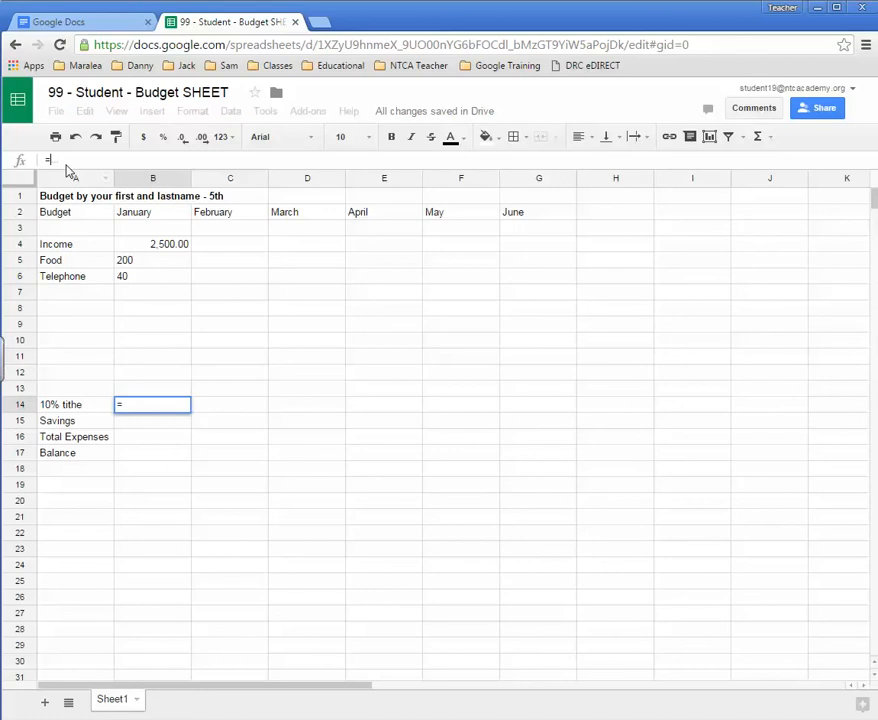
left_click(171, 250)
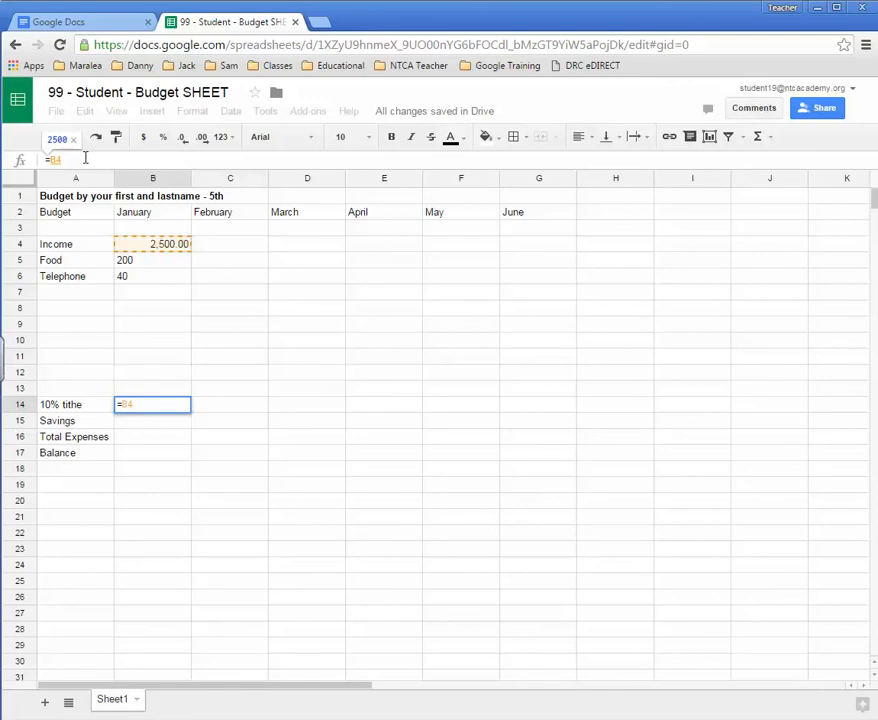
type("*.10")
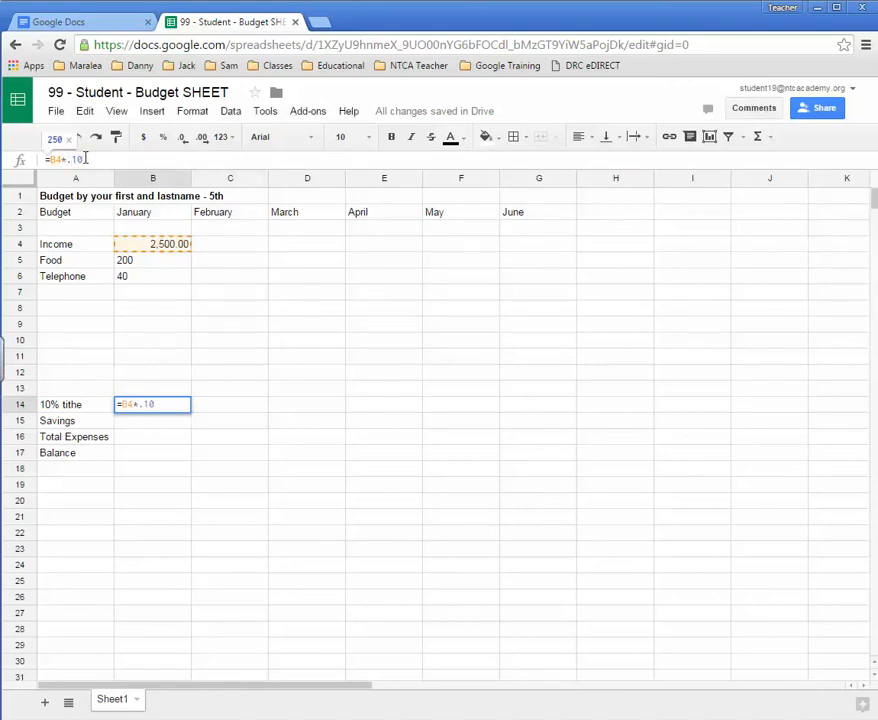
key("Return")
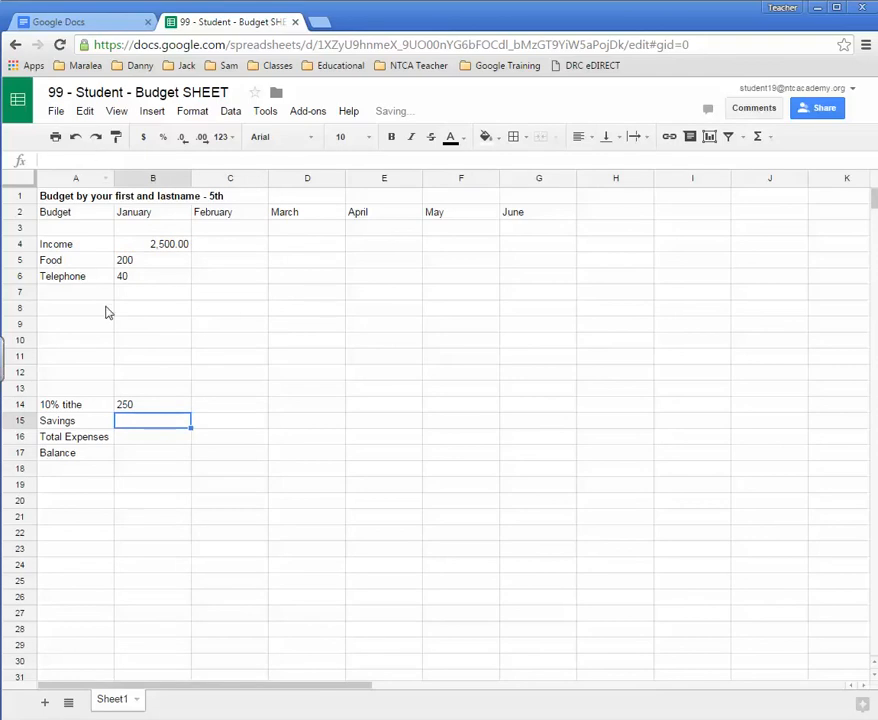
left_click(127, 406)
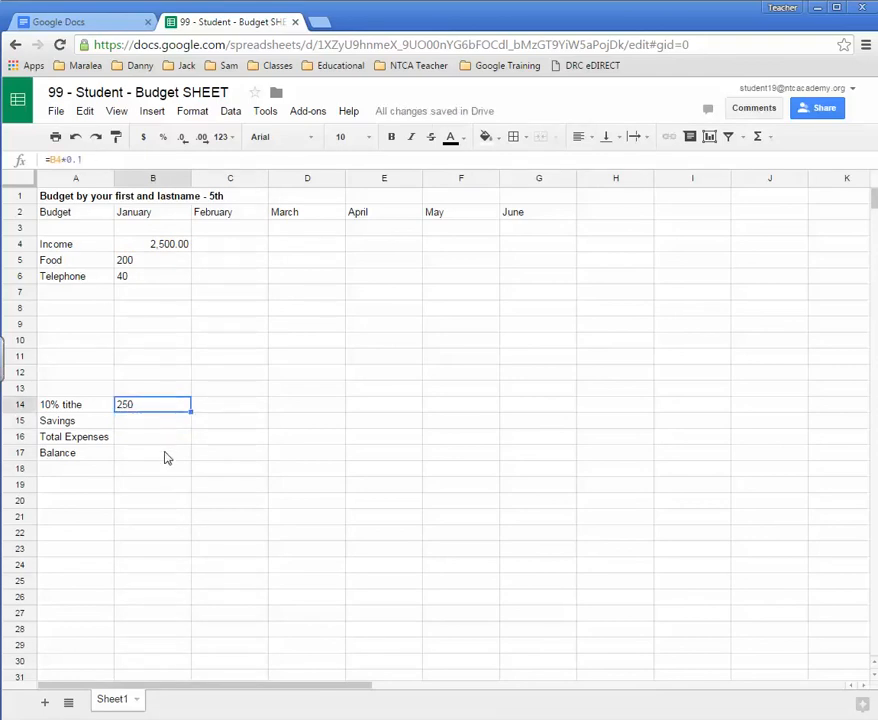
Enter 150 for January's Savings in cell B15 and fill the January income across row 4 through June
left_click(157, 424)
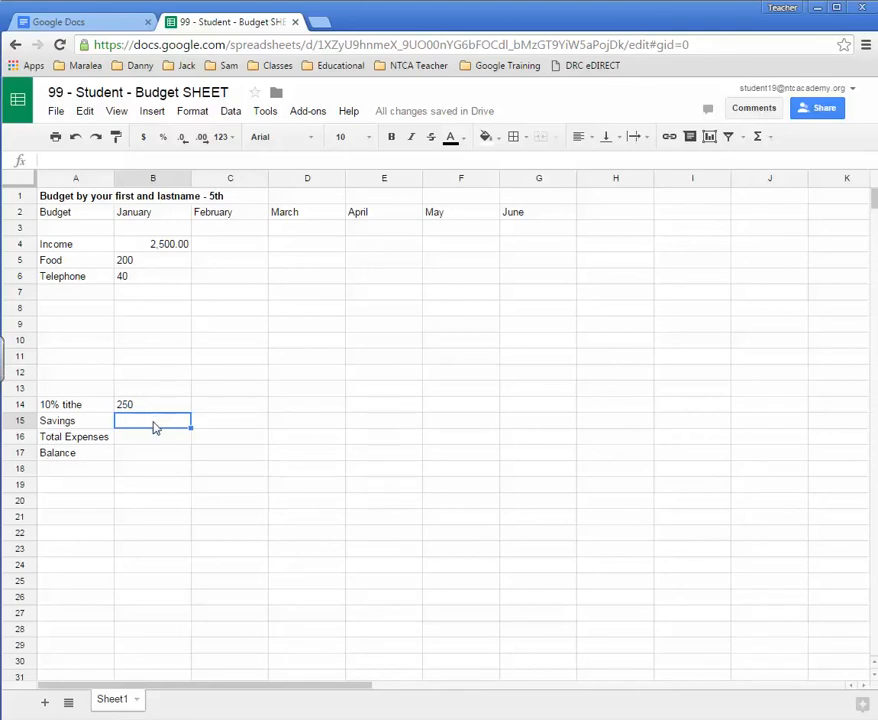
type("150")
key("Return")
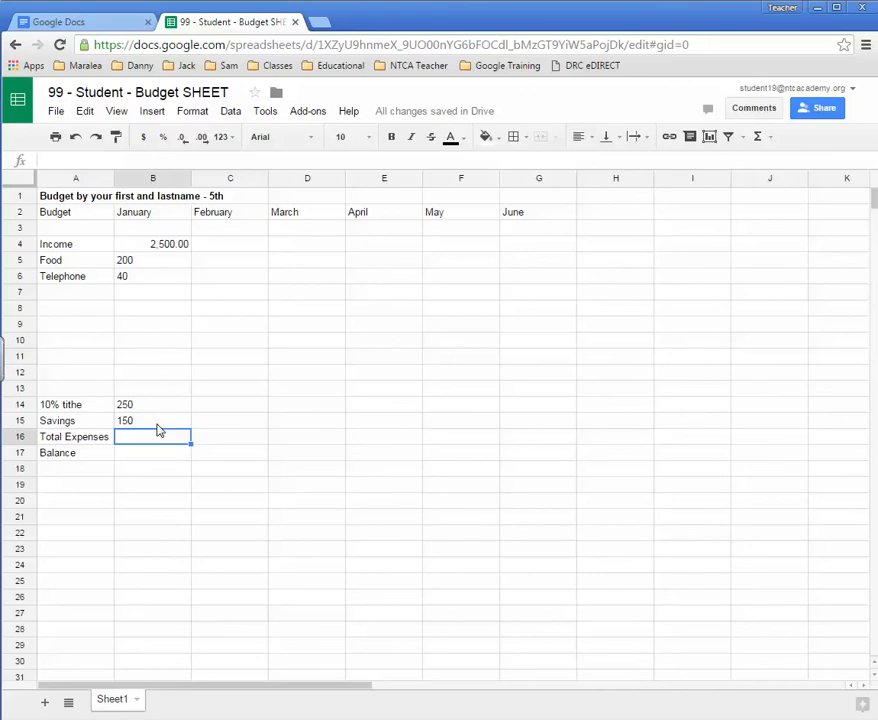
left_click(168, 250)
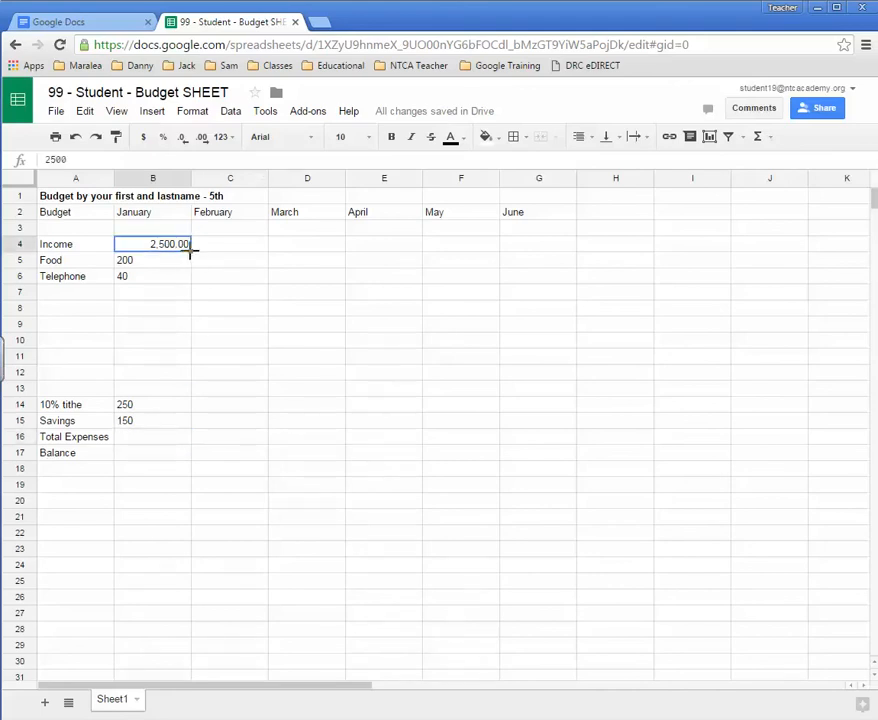
left_click_drag(190, 251, 531, 241)
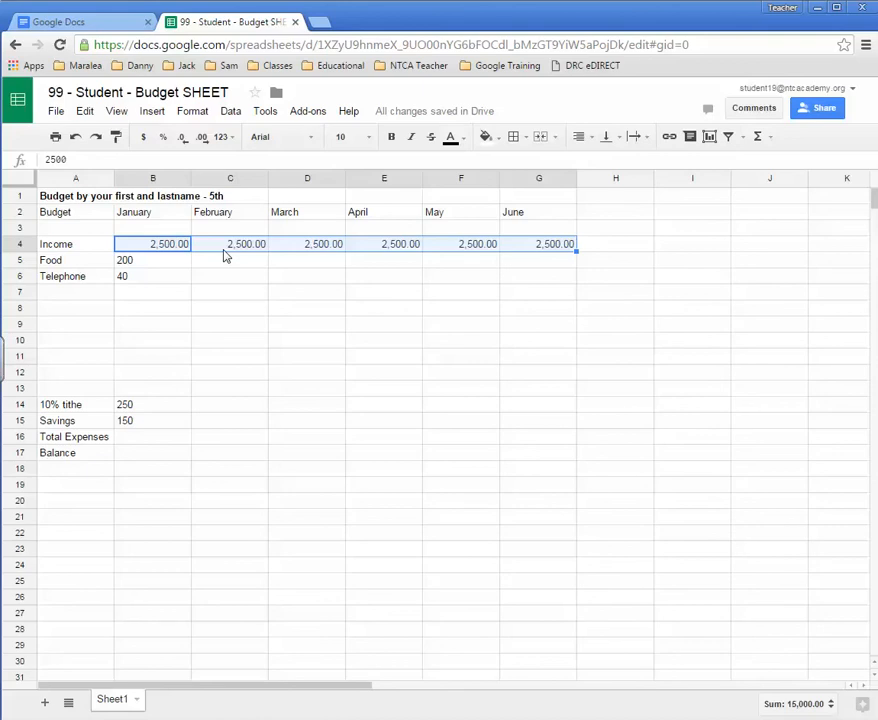
Format the whole budget range B4:G17 as currency
left_click(168, 256)
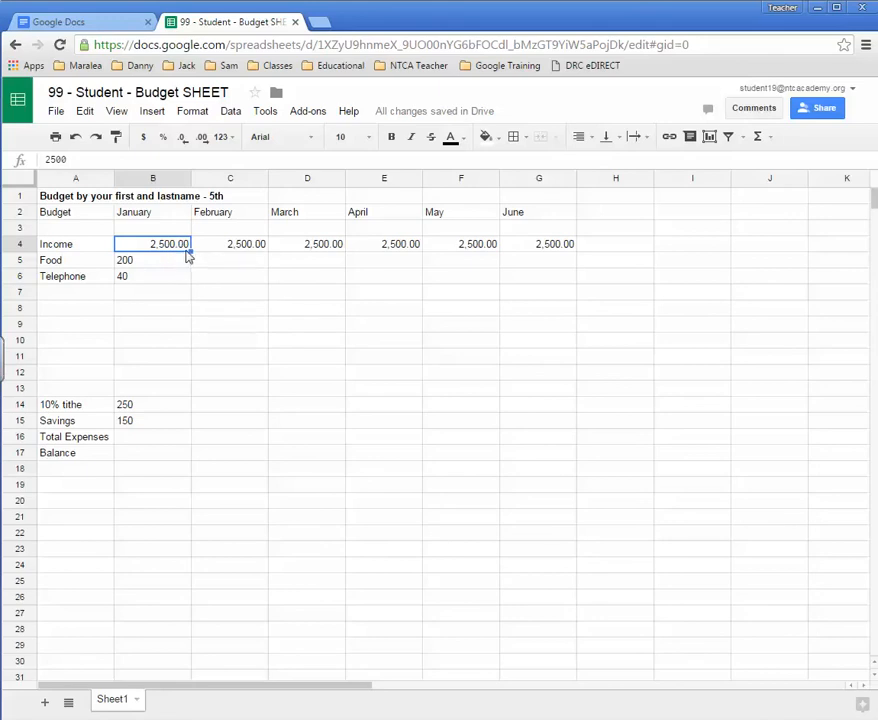
left_click_drag(186, 250, 555, 464)
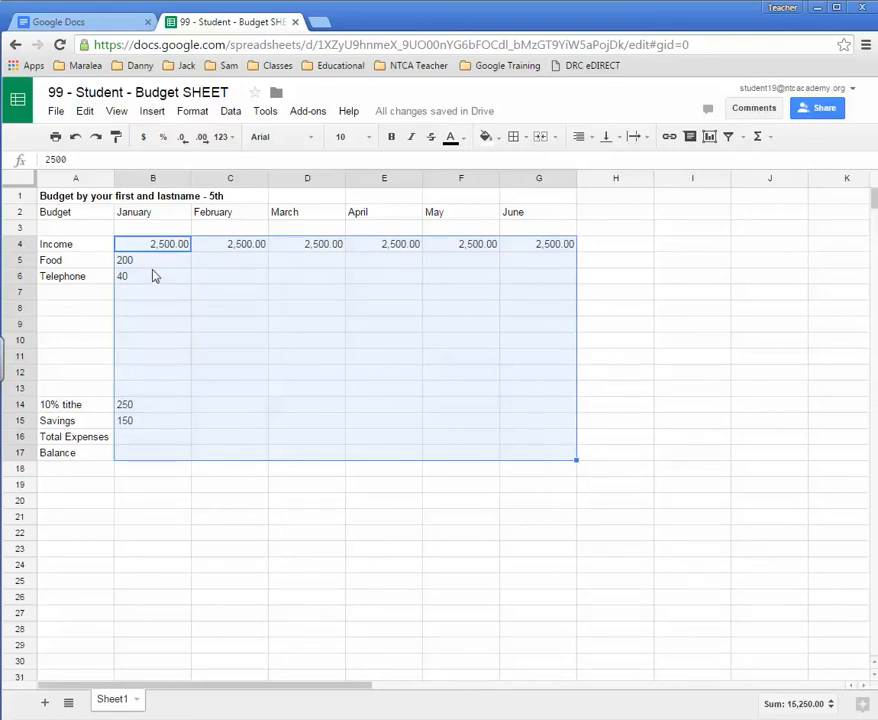
left_click(127, 245)
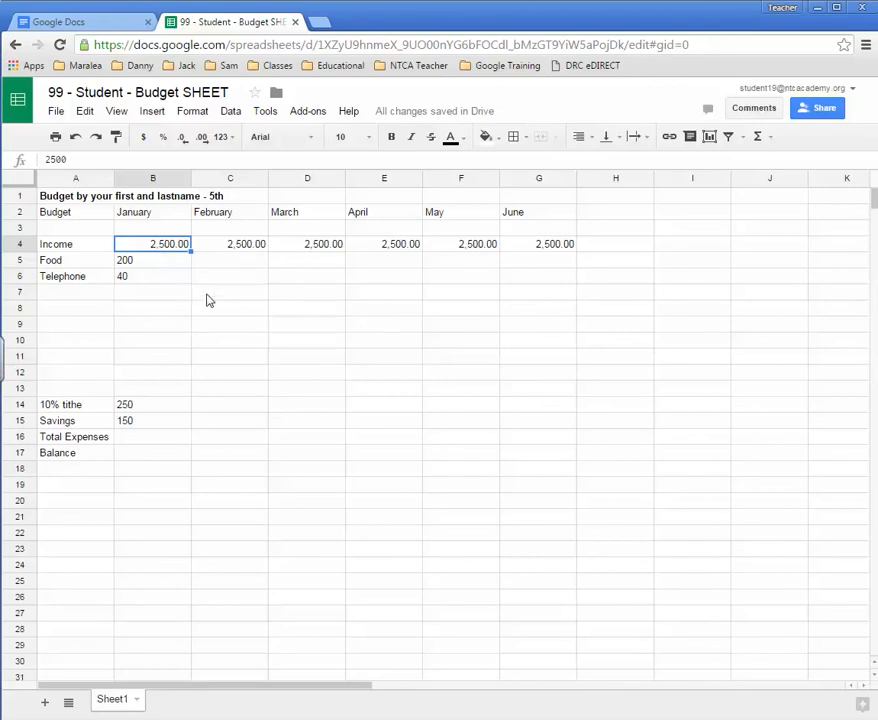
left_click(556, 455, "shift")
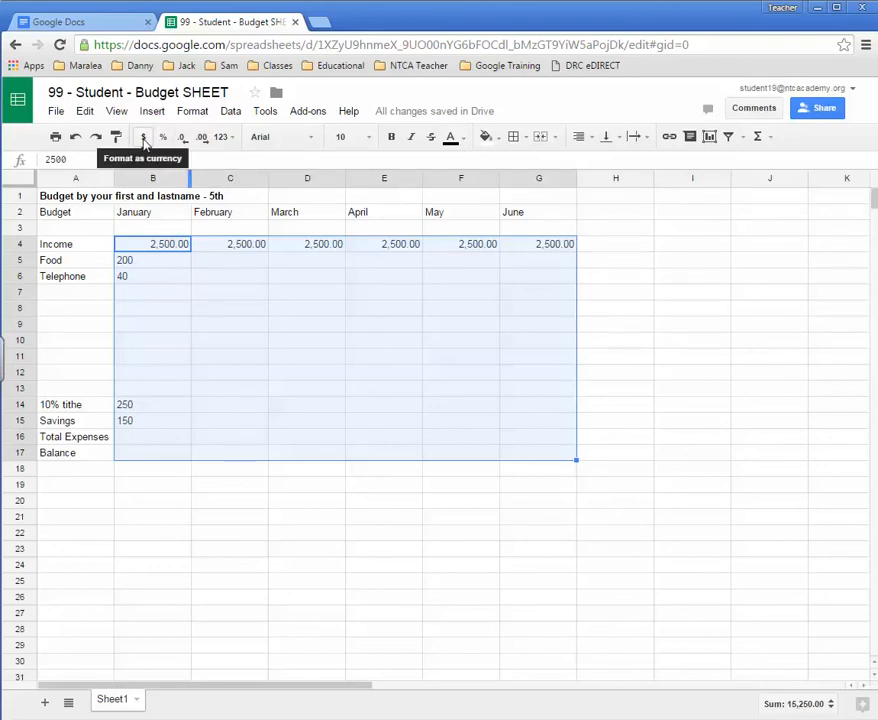
left_click(143, 137)
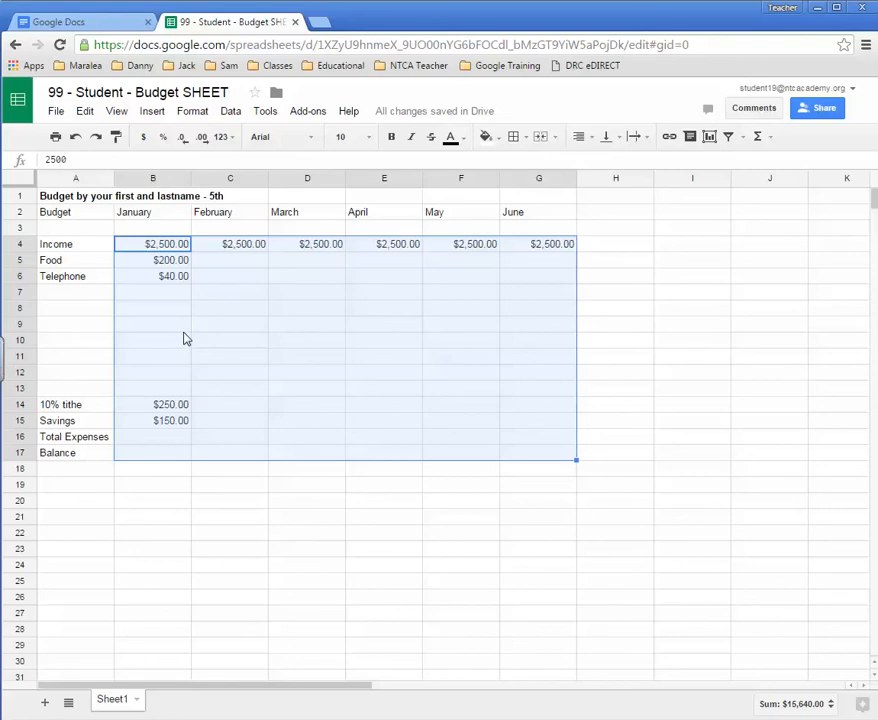
Remove both decimal places from the amounts in B4:G17, then restore two decimal places
left_click(182, 137)
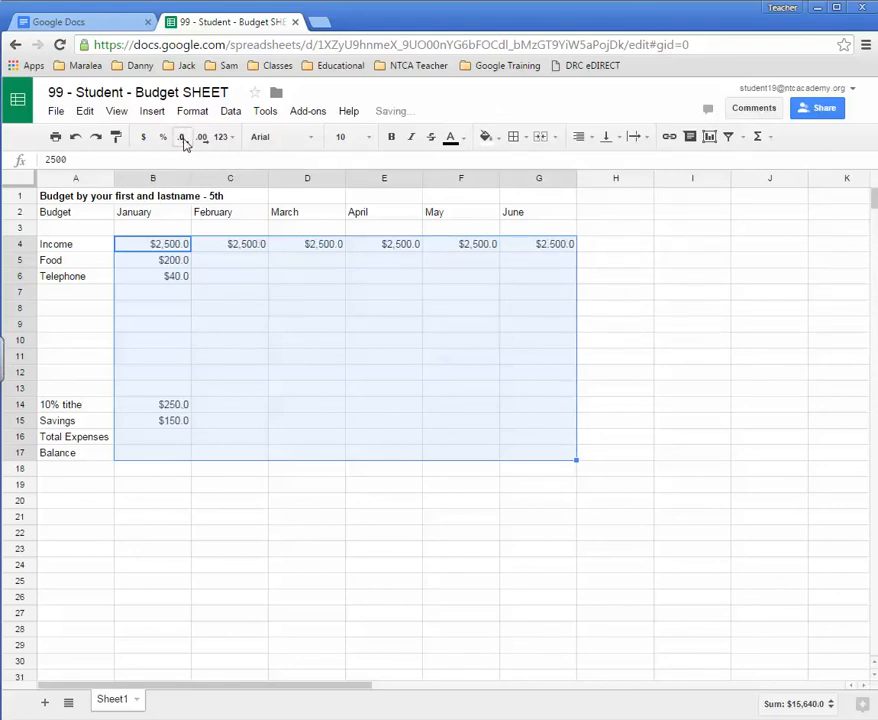
left_click(182, 137)
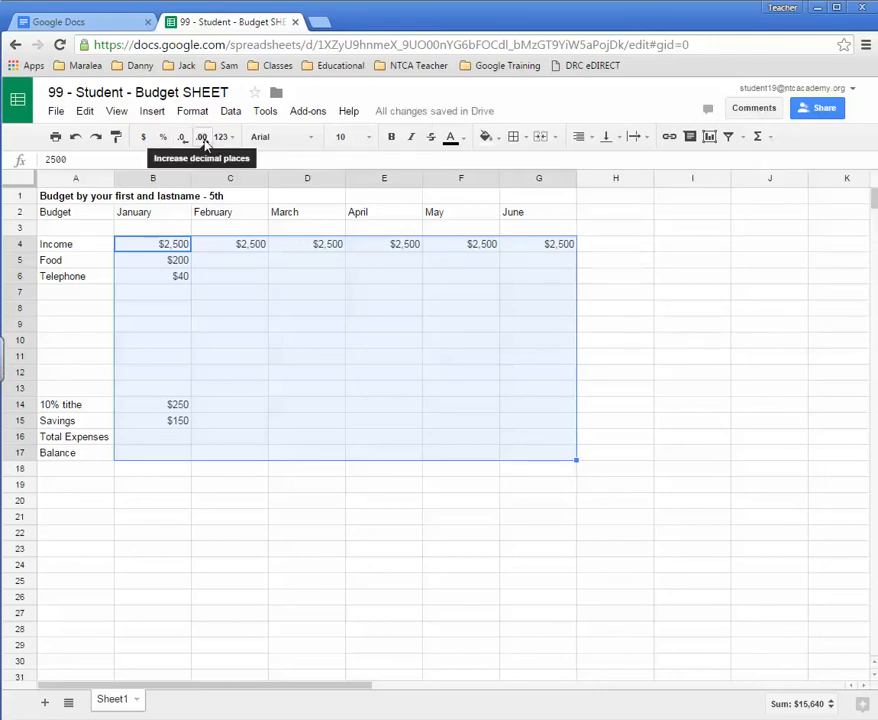
left_click(203, 140)
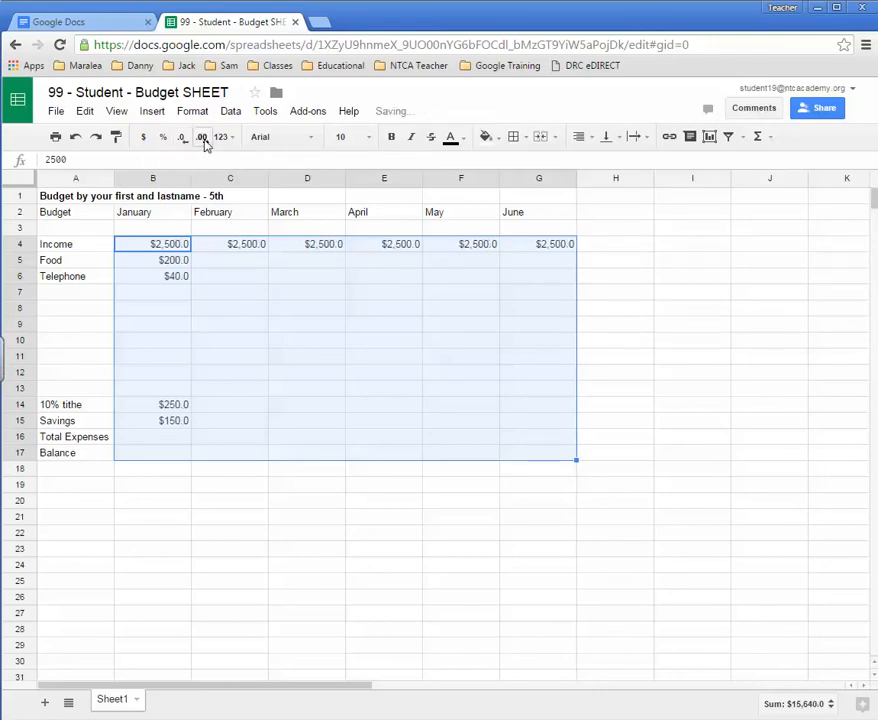
left_click(203, 140)
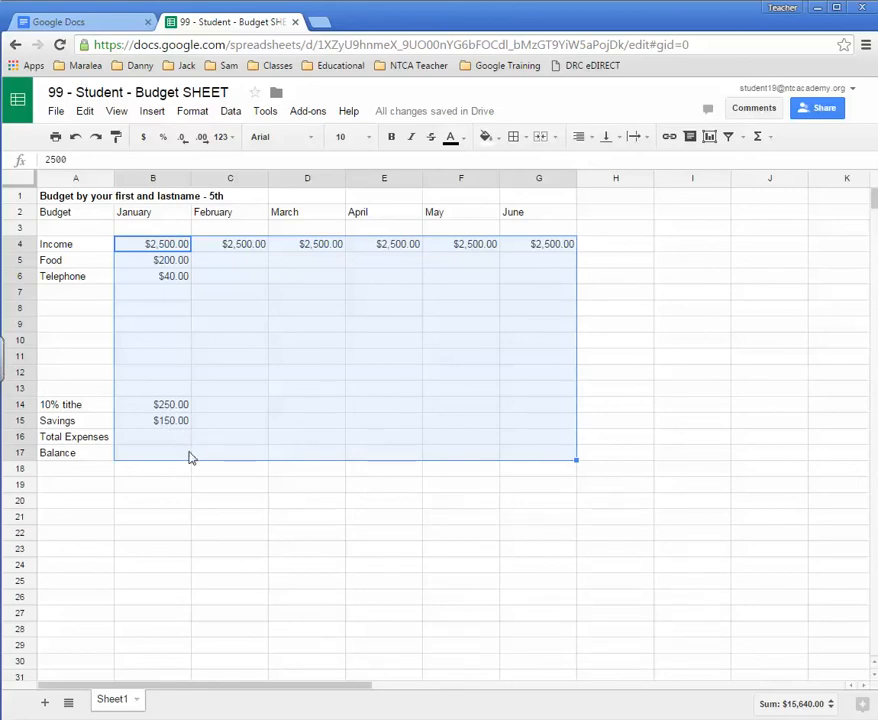
Calculate January's Total Expenses in cell B16 with =SUM(B5:B15) and fill the formula across row 16 through June
left_click(168, 444)
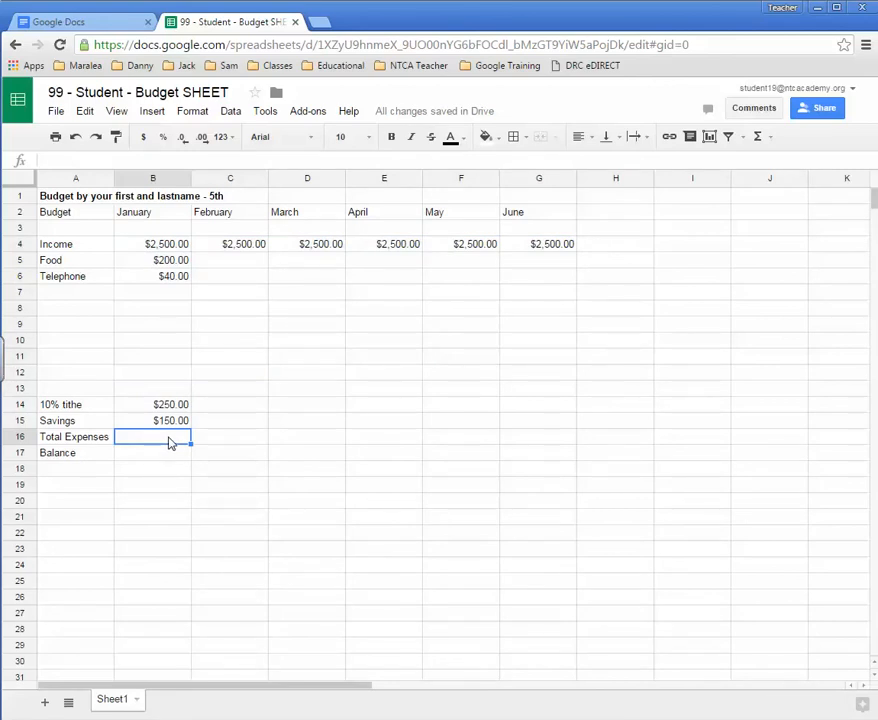
left_click(150, 116)
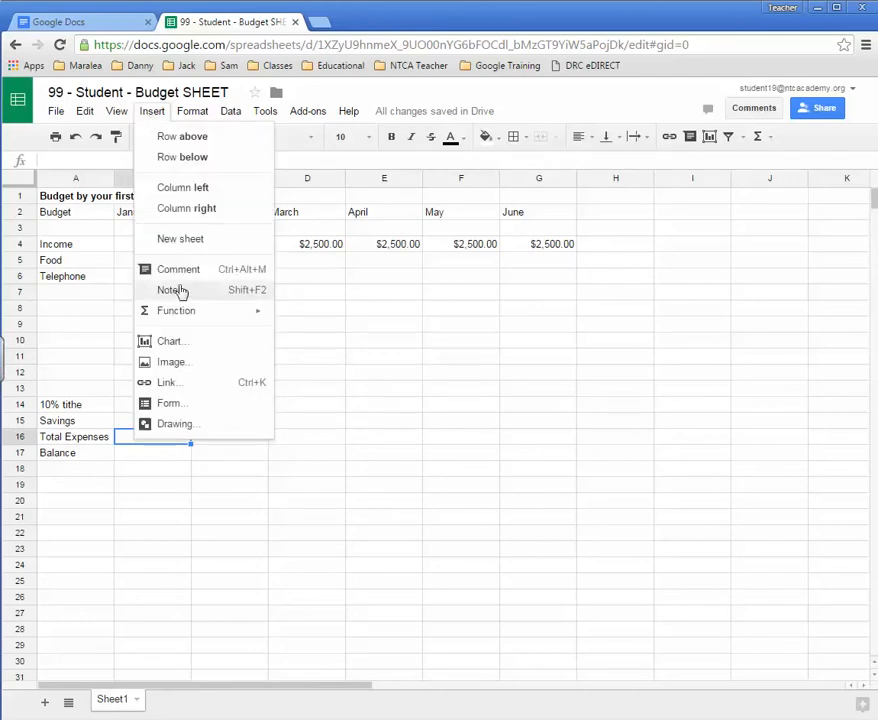
mouse_move(179, 318)
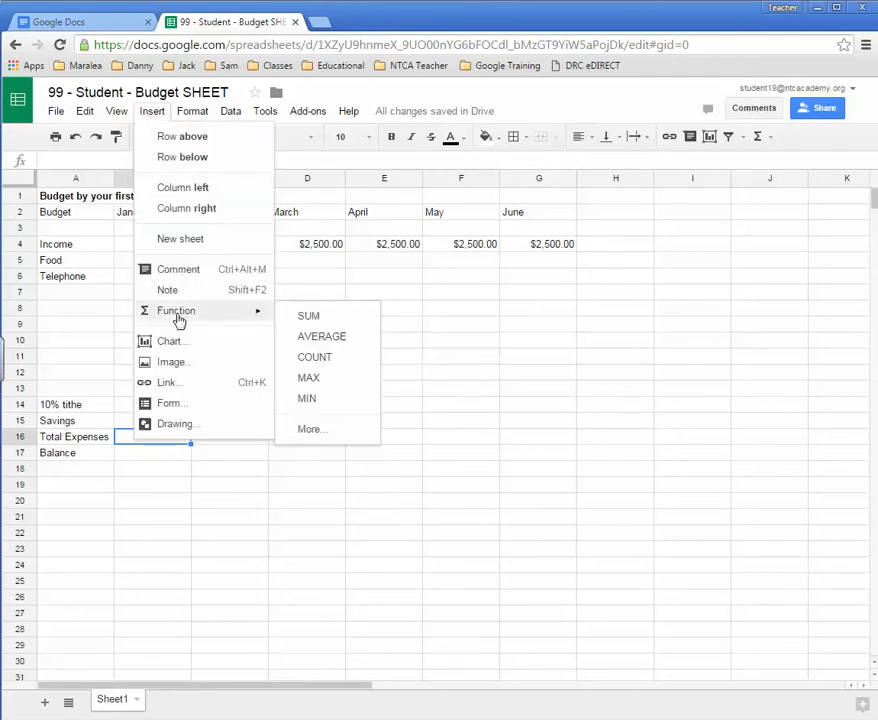
left_click(310, 324)
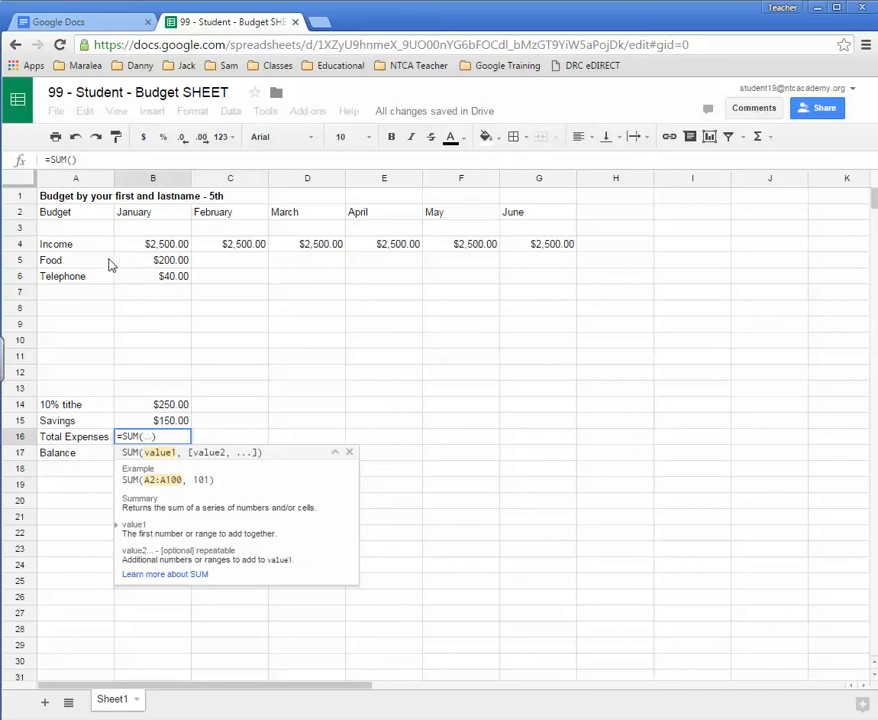
left_click(137, 267)
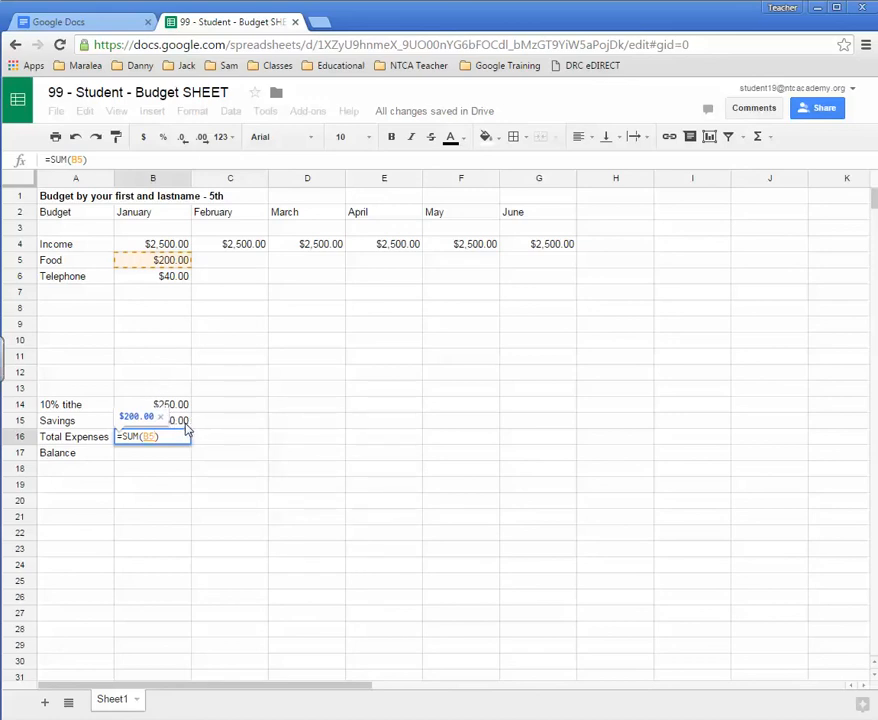
left_click(184, 422, "shift")
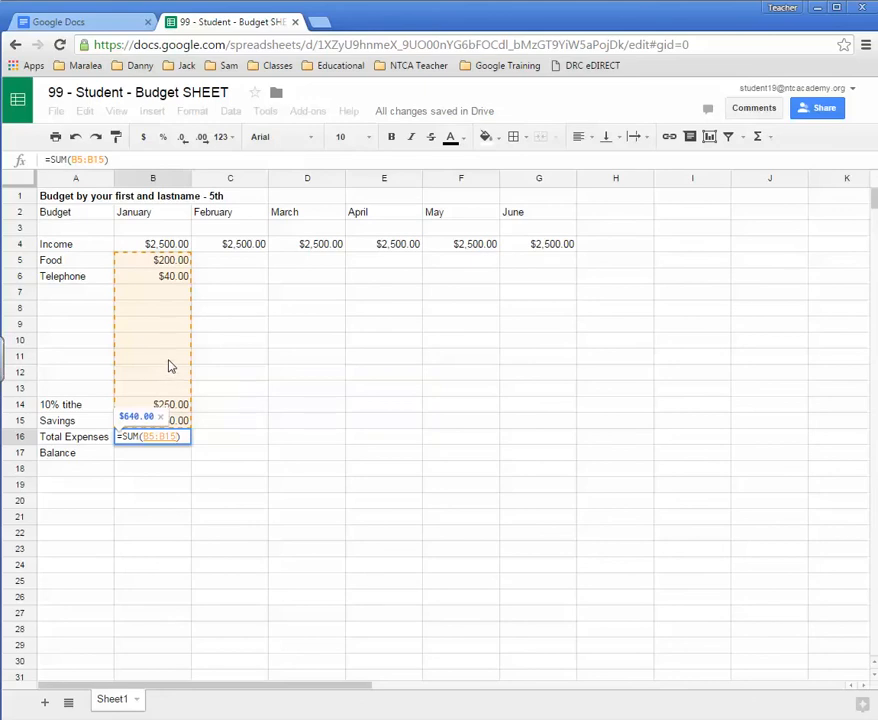
key("Return")
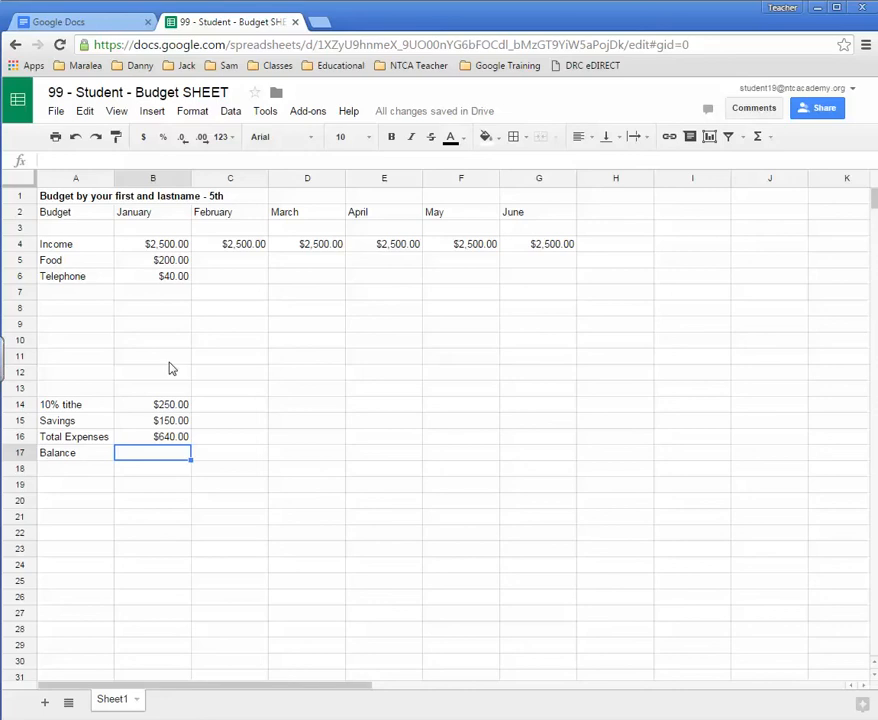
left_click(182, 440)
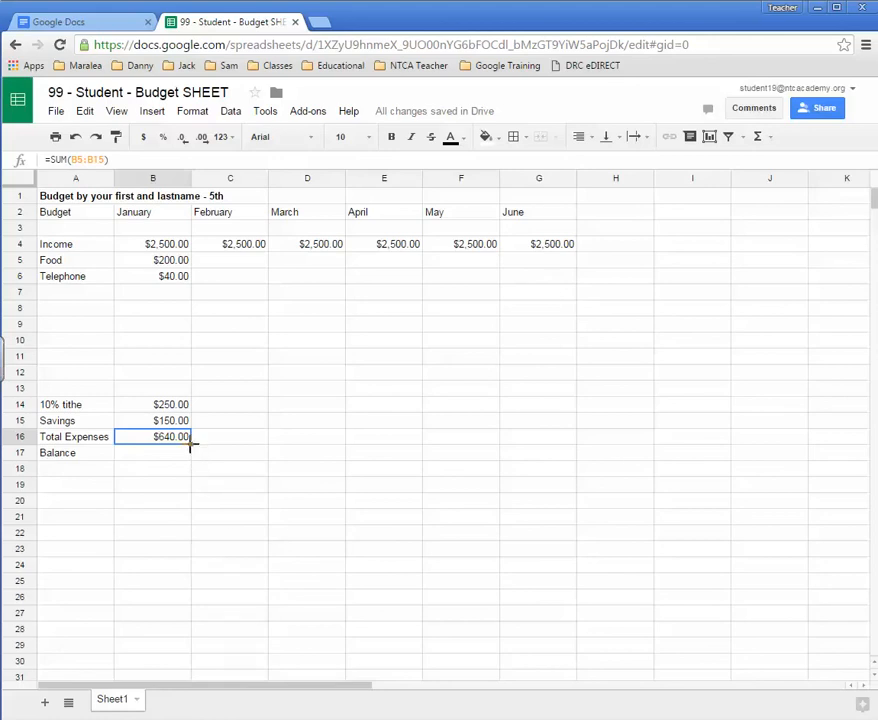
left_click_drag(191, 443, 554, 436)
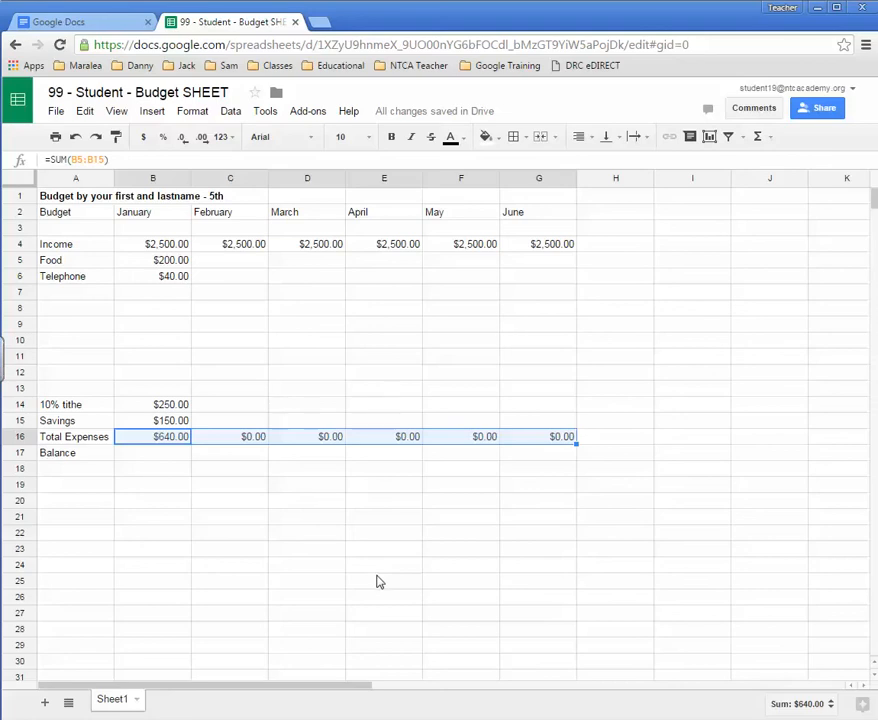
Calculate January's Balance in cell B17 by subtracting total expenses from income with the formula =B4-B16
left_click(146, 458)
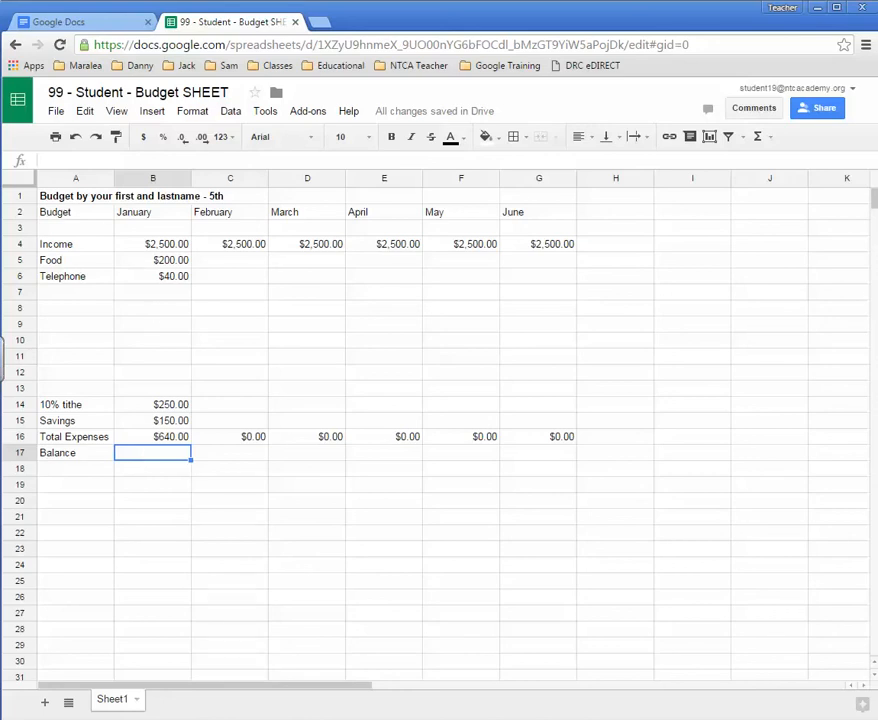
left_click(54, 160)
type("=")
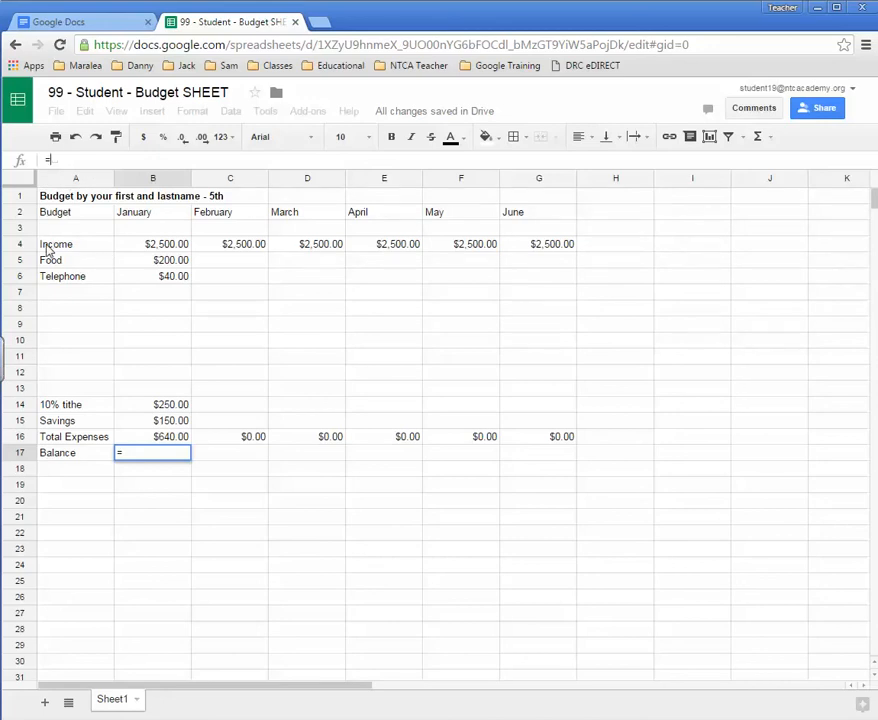
left_click(158, 251)
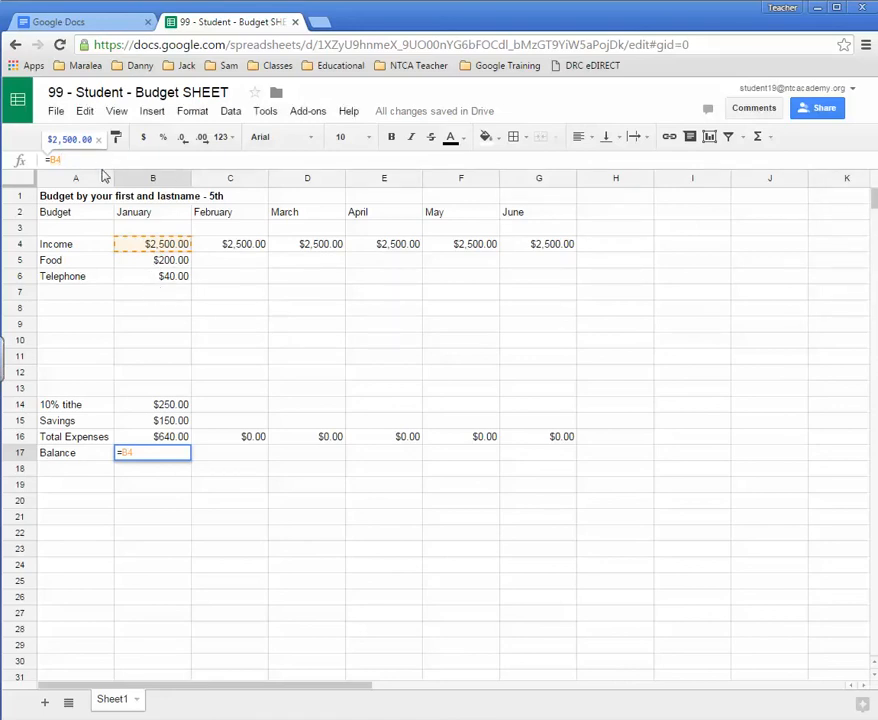
type("-")
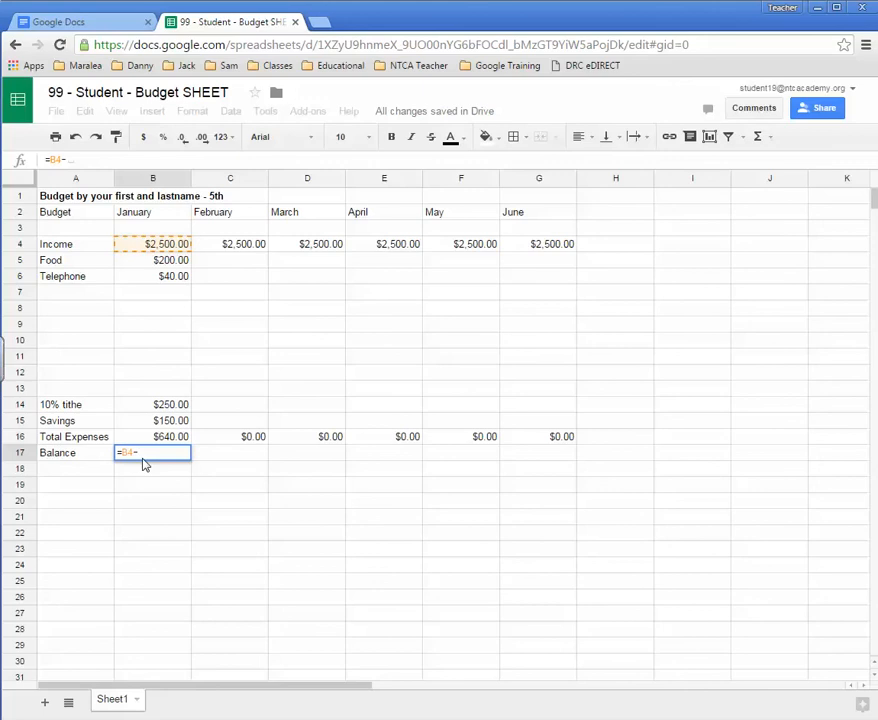
left_click(173, 441)
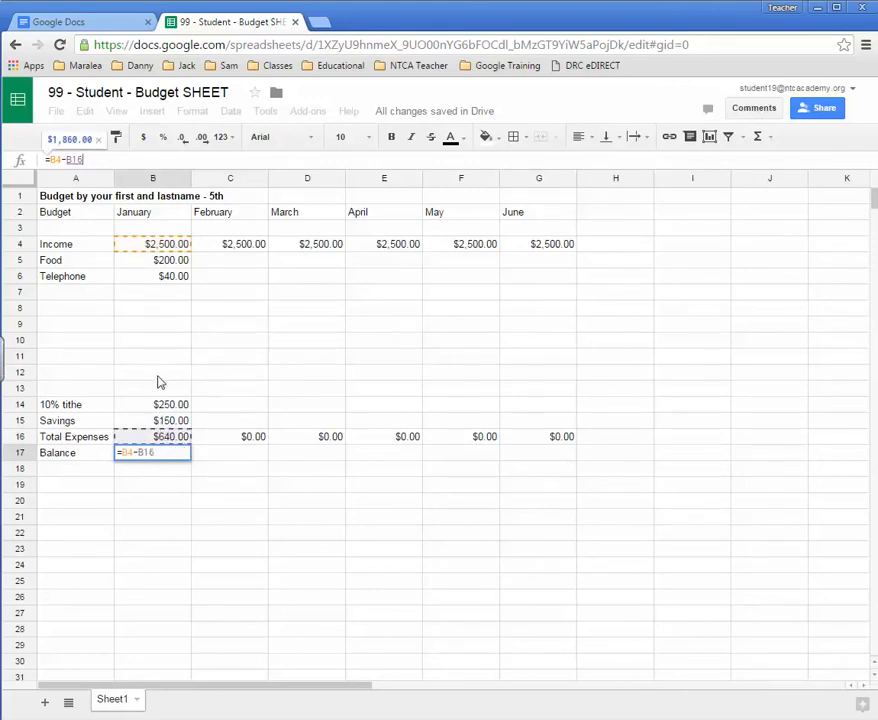
key("Return")
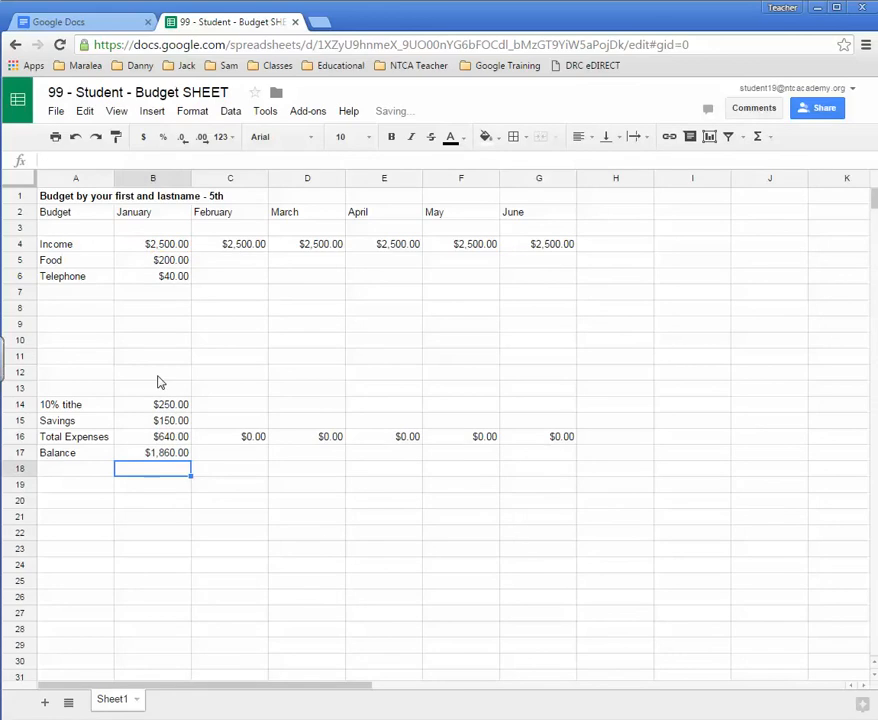
Fill January's Balance formula across row 17 through June
left_click(197, 456)
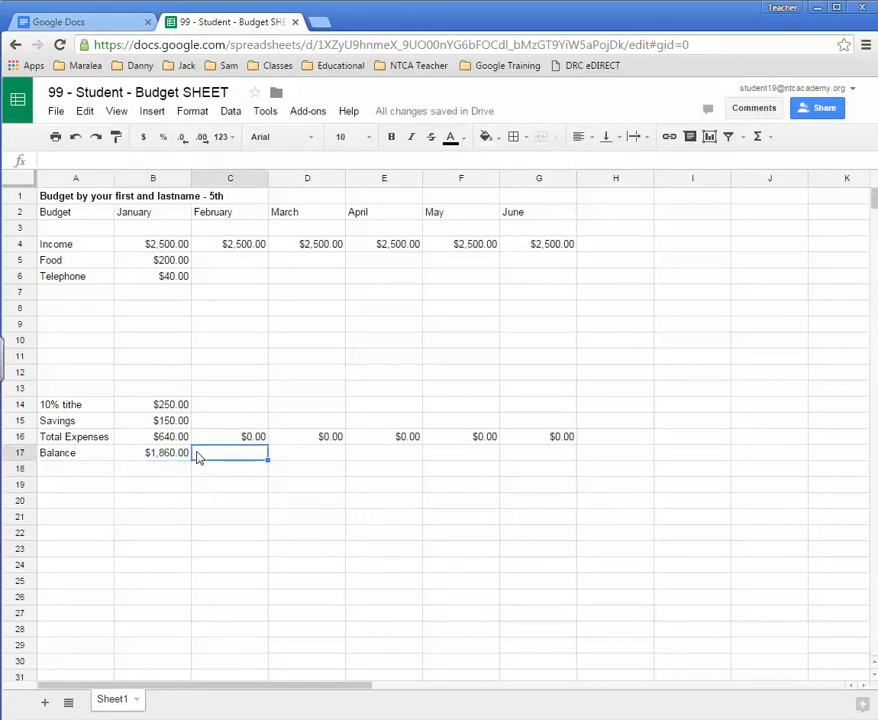
left_click(178, 456)
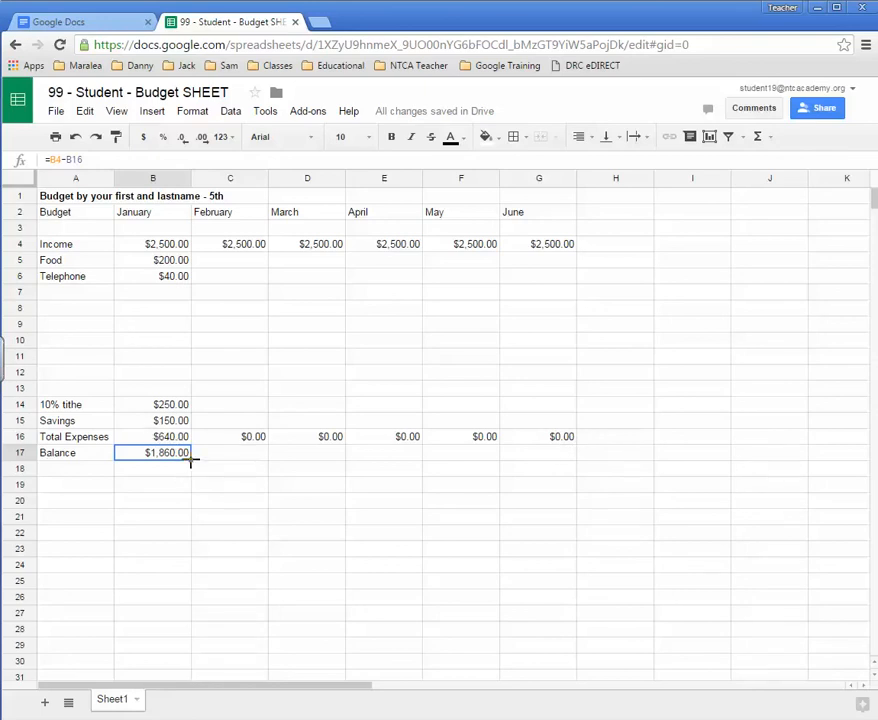
left_click_drag(190, 461, 545, 455)
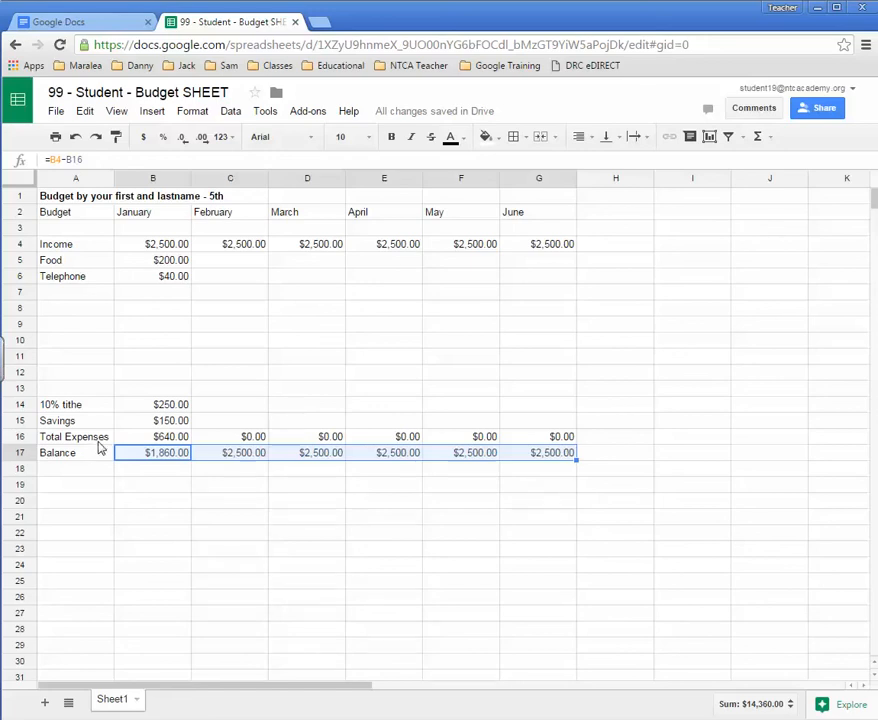
Make the header row A2:G2, from Budget to June, bold
left_click(78, 220)
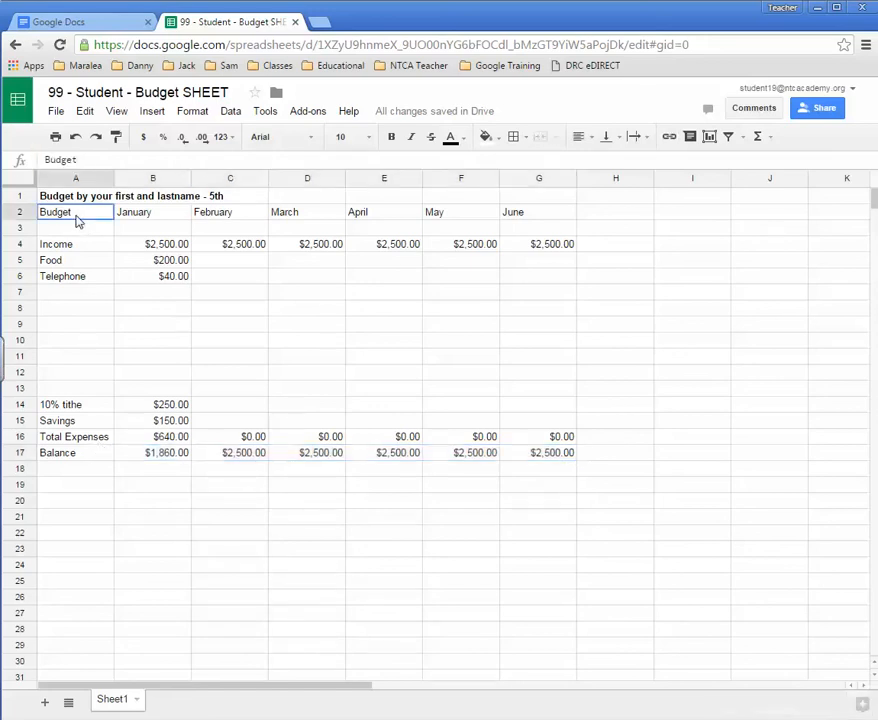
left_click_drag(330, 216, 533, 217)
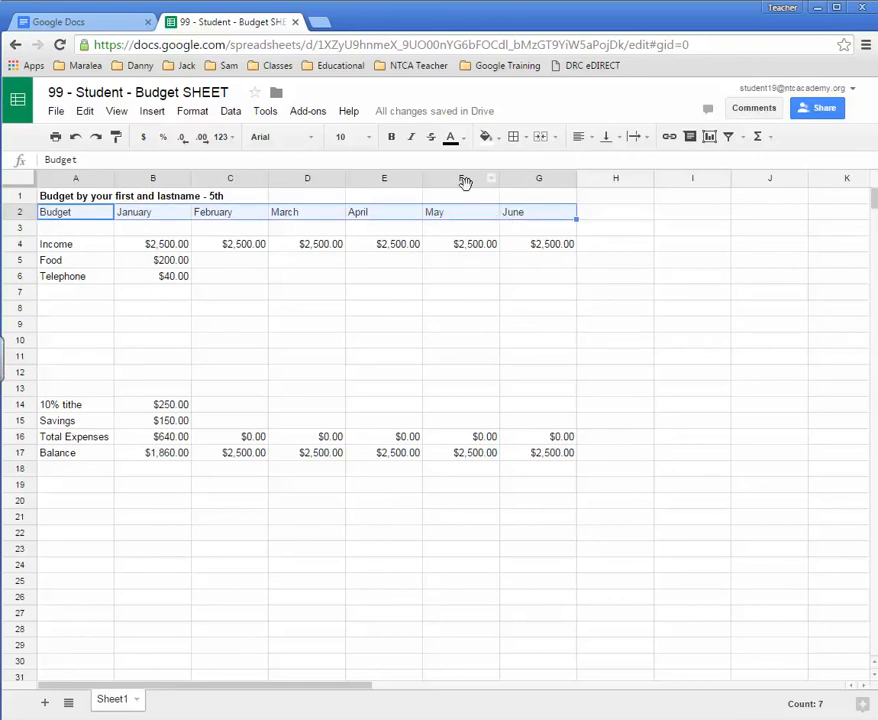
left_click(391, 136)
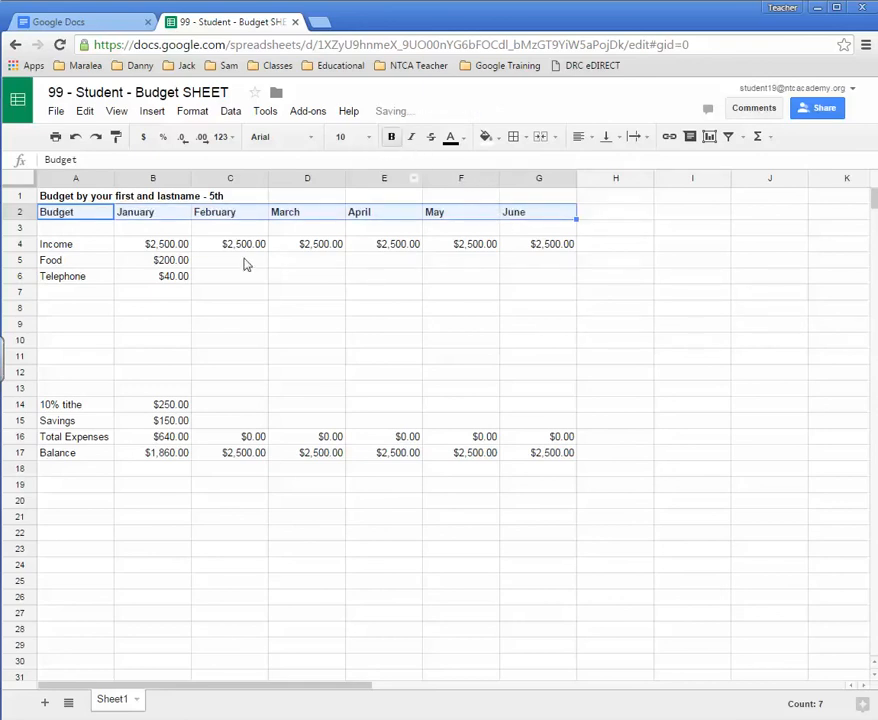
Make the row labels Income (A4), Total Expenses (A16) and Balance (A17) bold
left_click(85, 252, "ctrl")
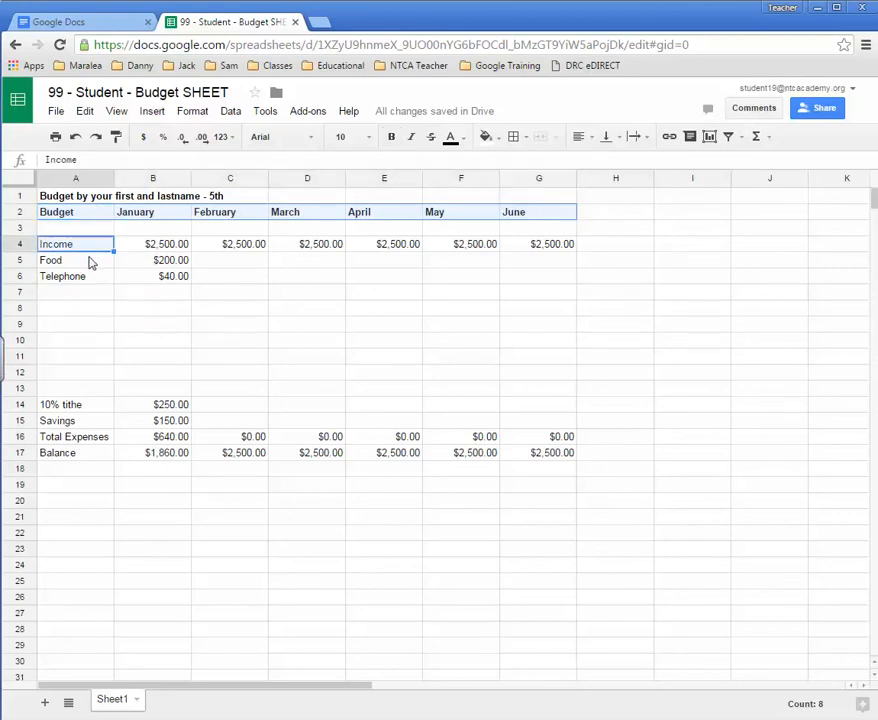
left_click(90, 444, "ctrl")
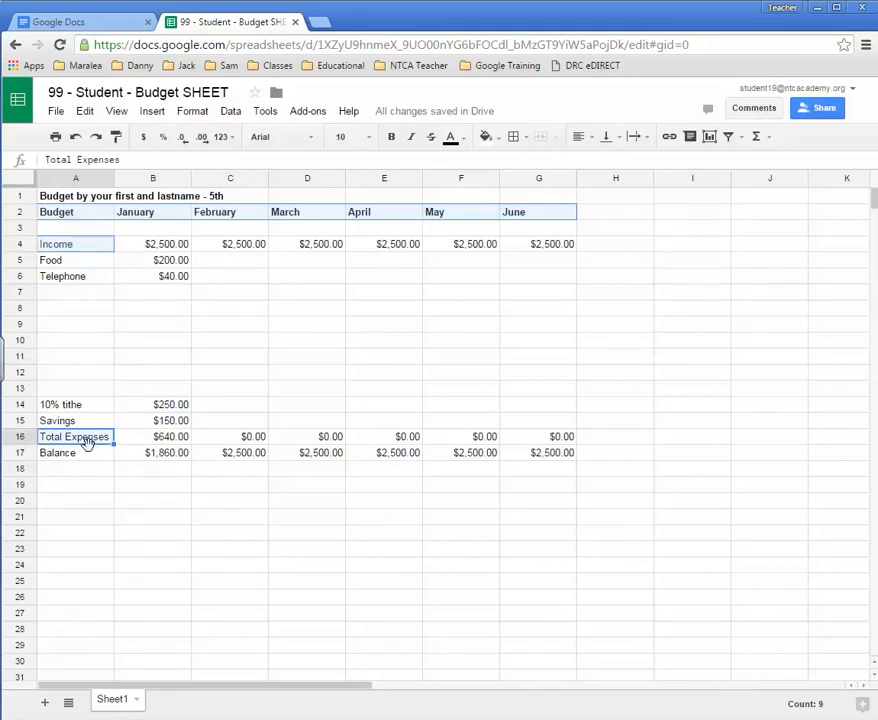
left_click(73, 458, "ctrl")
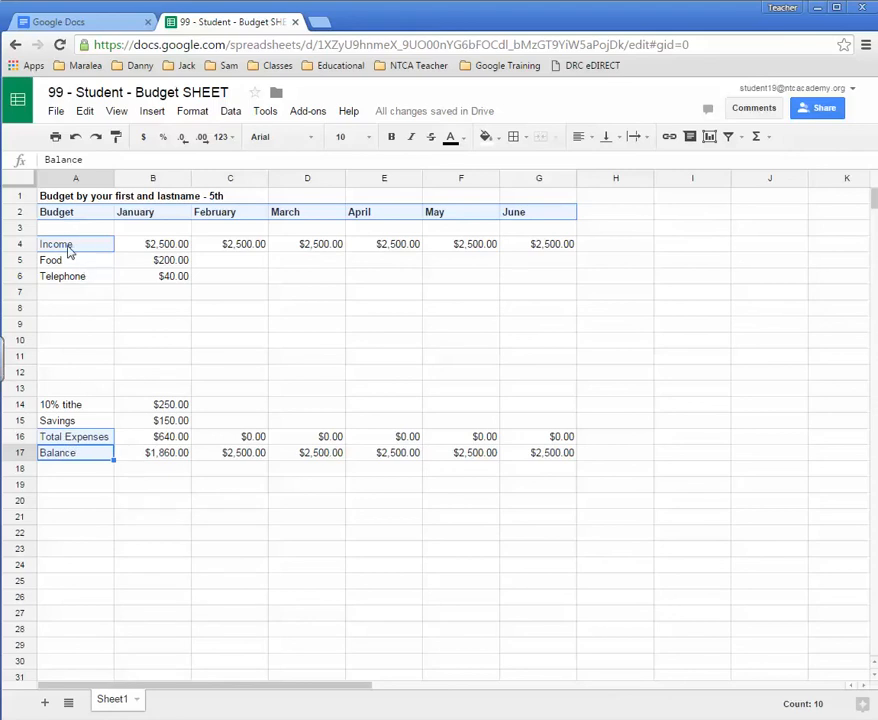
left_click(392, 139)
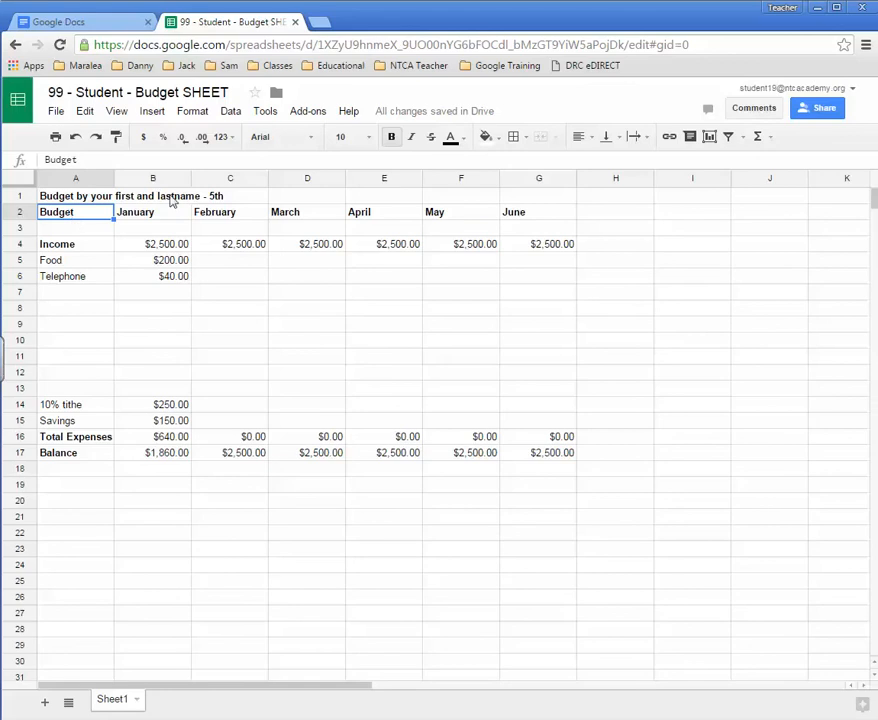
Fill the Budget header cell A2 with grey and copy its formatting to the month headers B2:G2 using Paint format
left_click(490, 136)
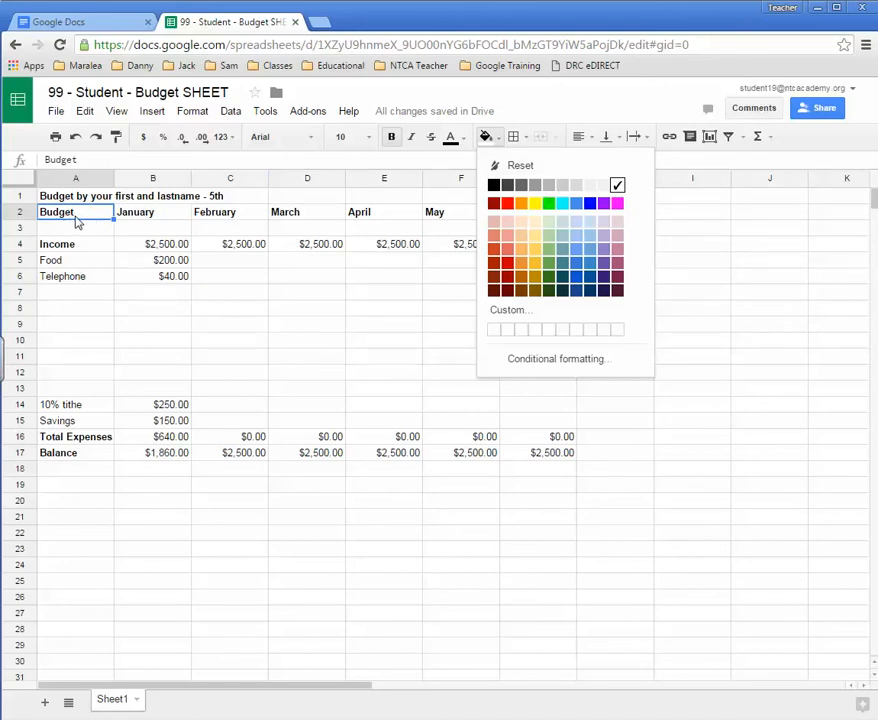
left_click(563, 190)
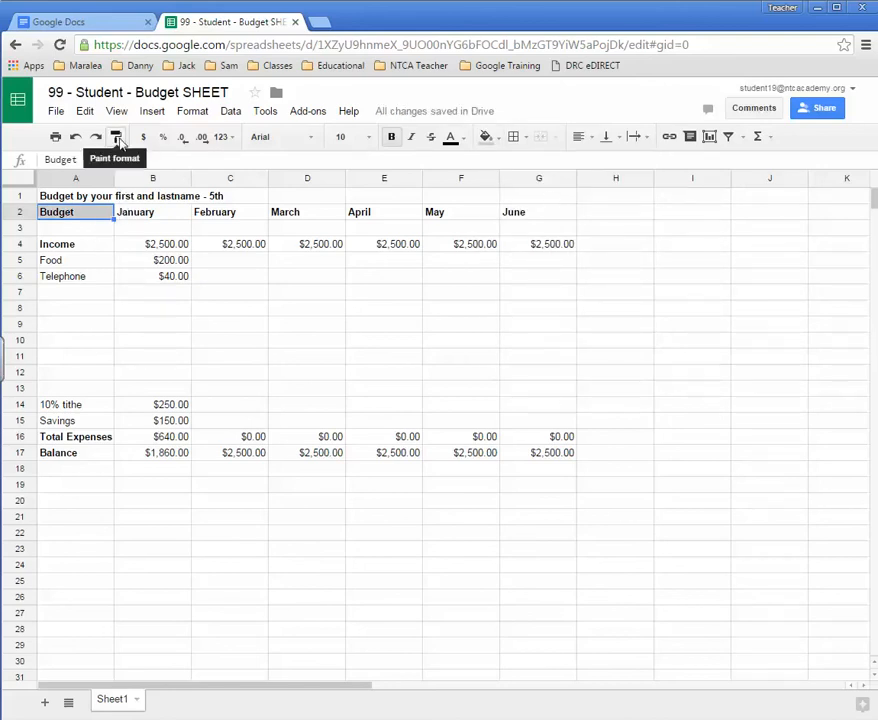
left_click(117, 141)
left_click(145, 218)
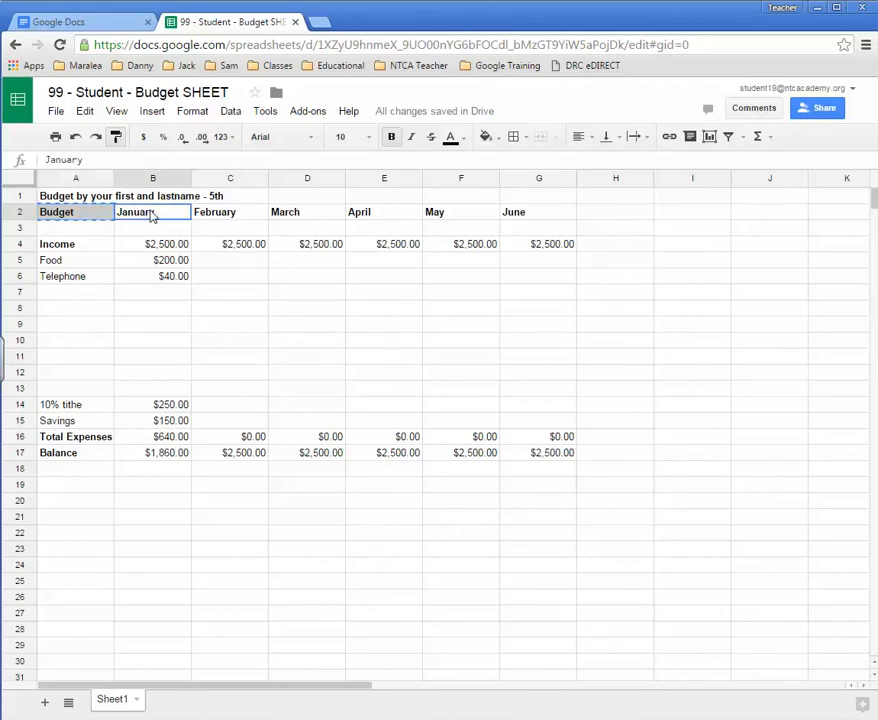
left_click_drag(310, 207, 538, 220)
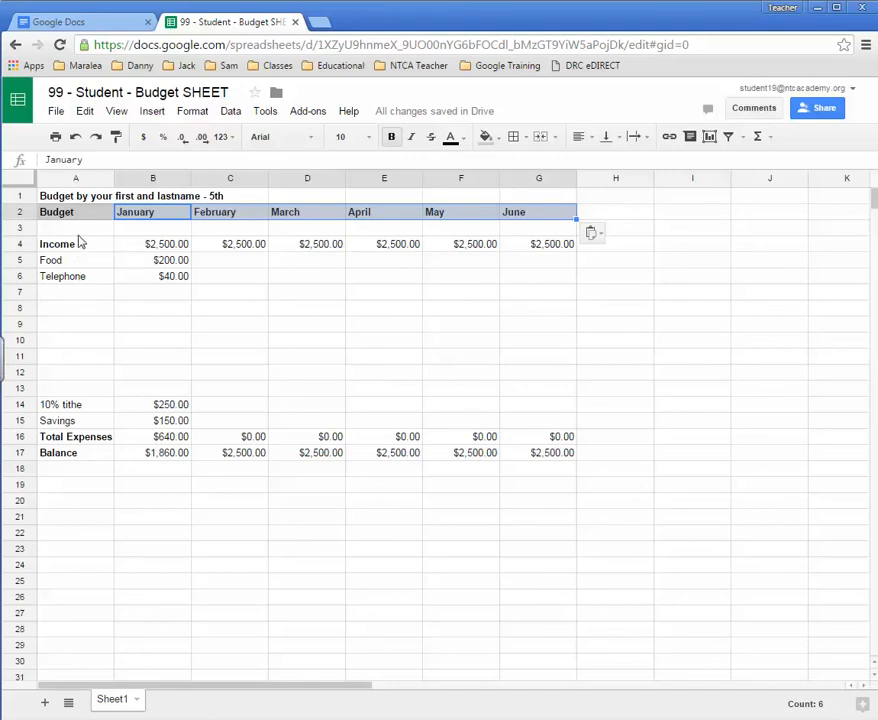
left_click(80, 235)
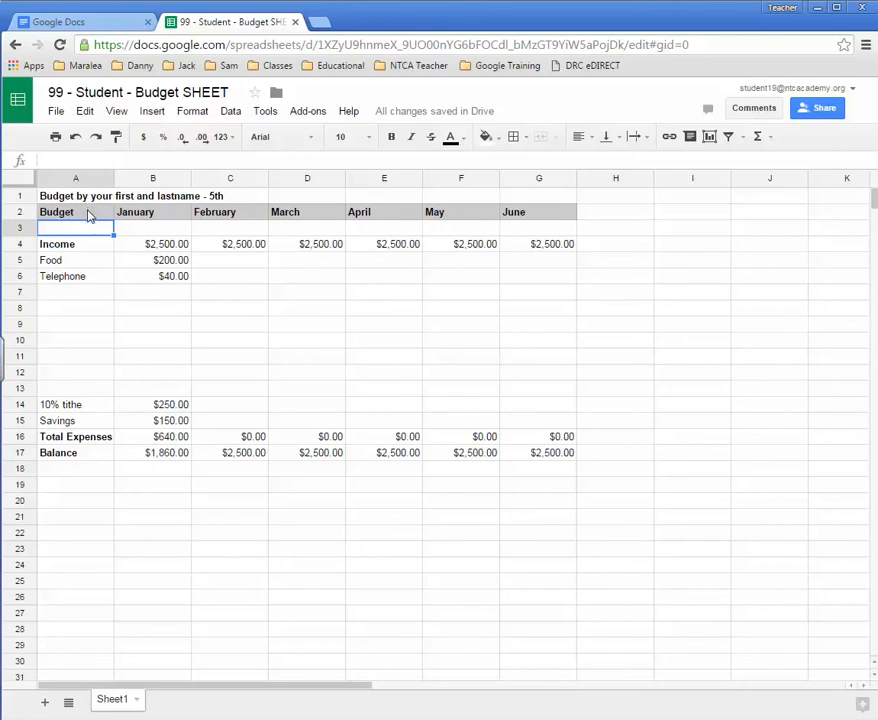
Apply all borders to the budget table range A2:G17
left_click(97, 219)
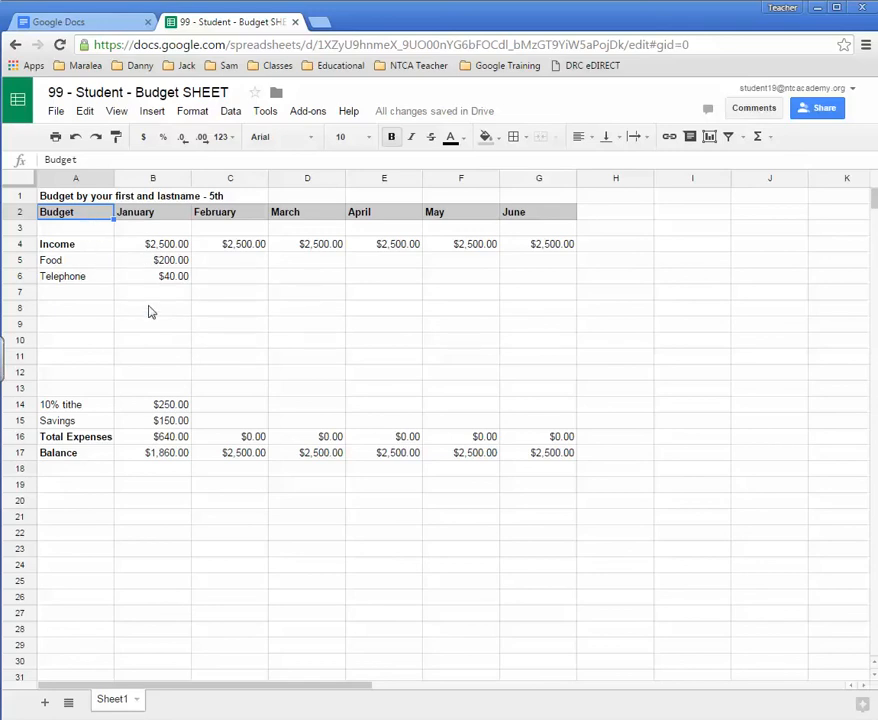
left_click(571, 463, "shift")
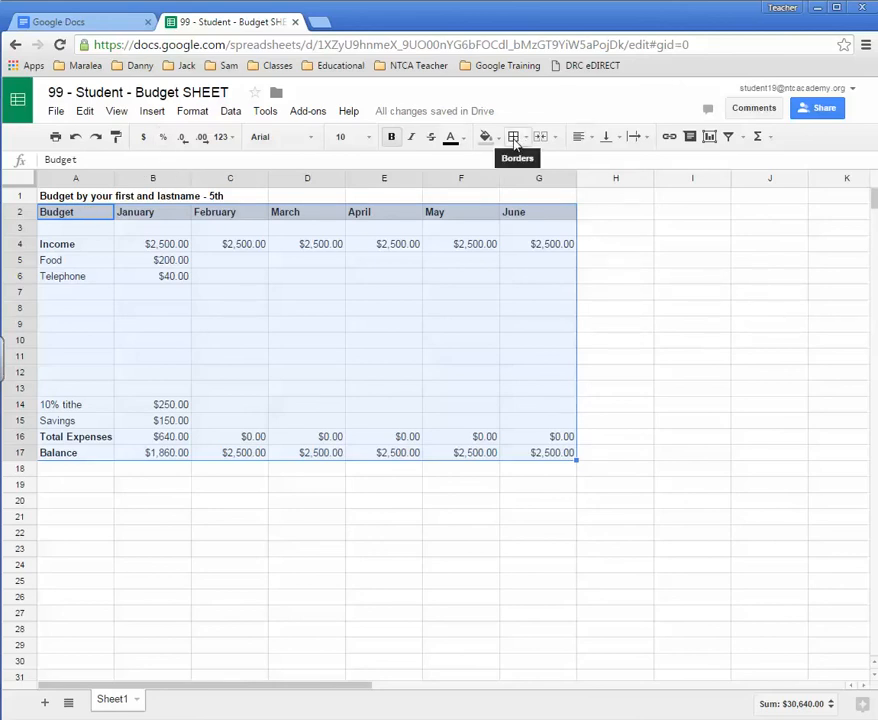
left_click(516, 140)
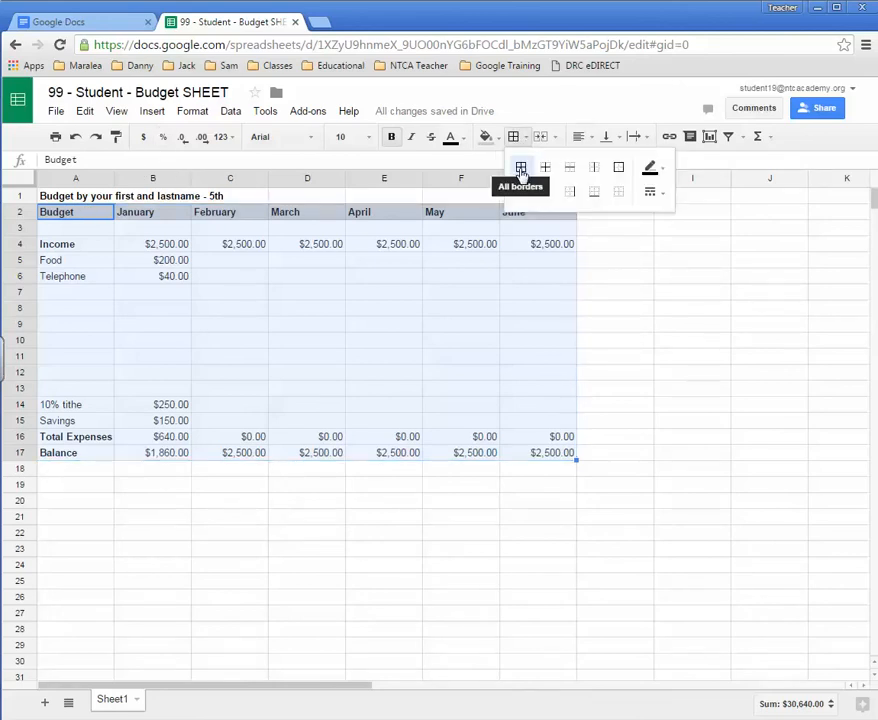
left_click(521, 172)
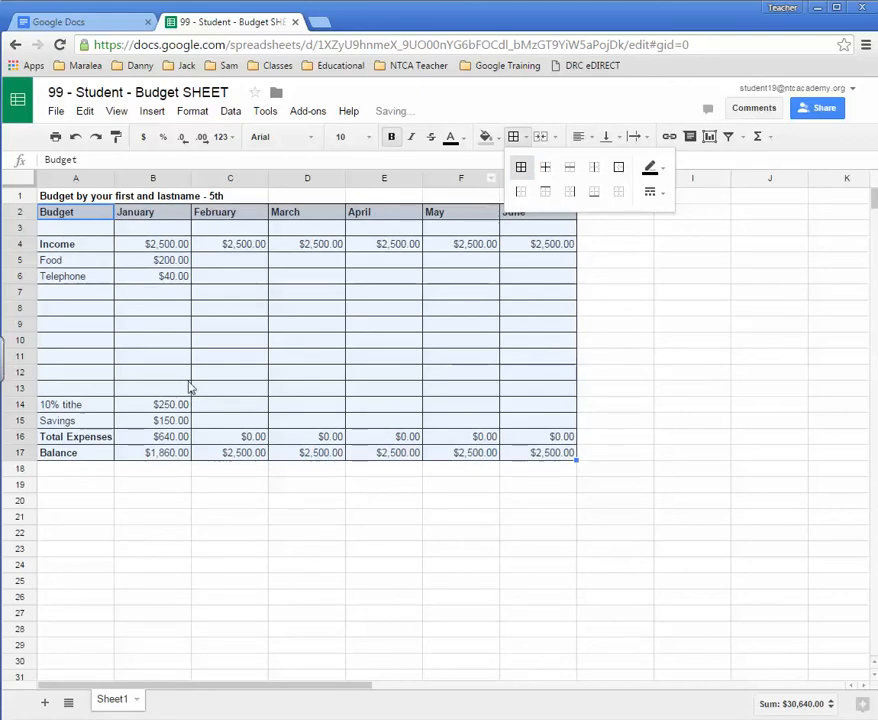